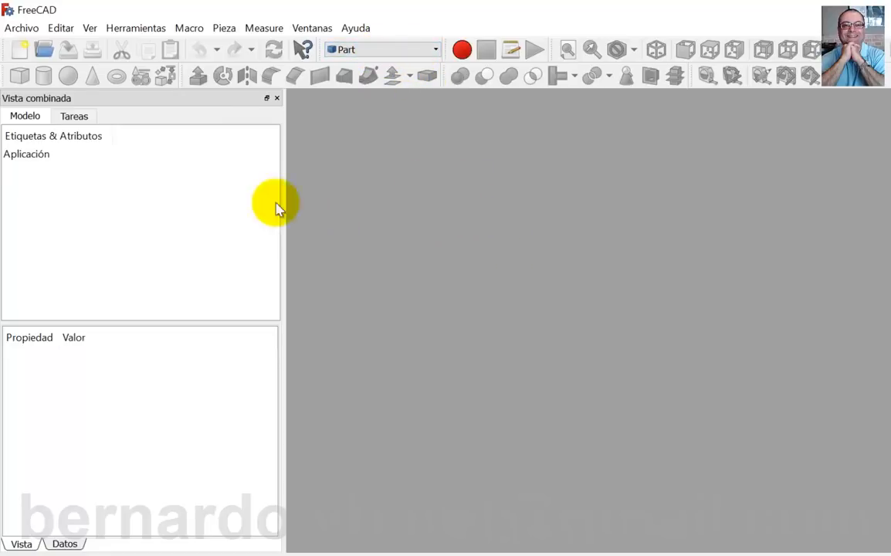
- Create a new document and add a cylinder primitive, shown in isometric view
click(18, 52)
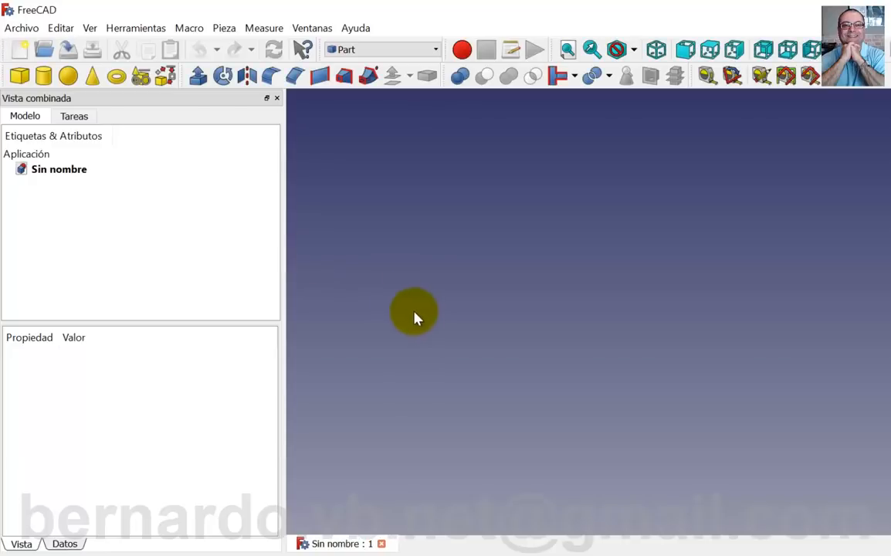
click(43, 75)
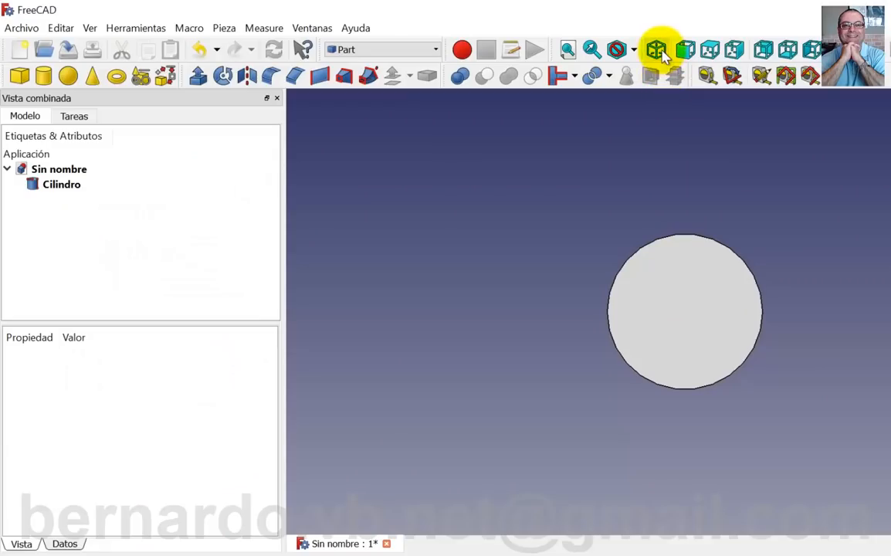
click(657, 49)
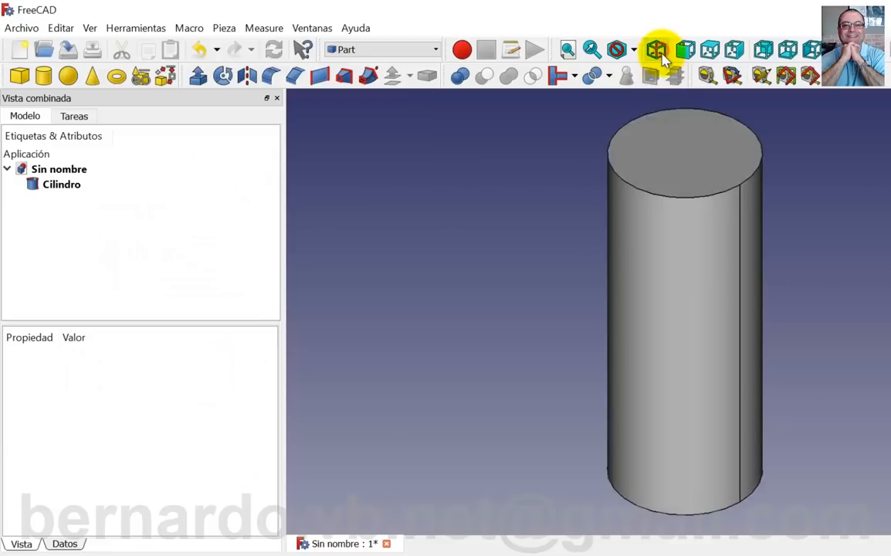
- Set the cylinder's radius to 20 mm and its height to 70 mm, fitting the whole model in view
click(62, 185)
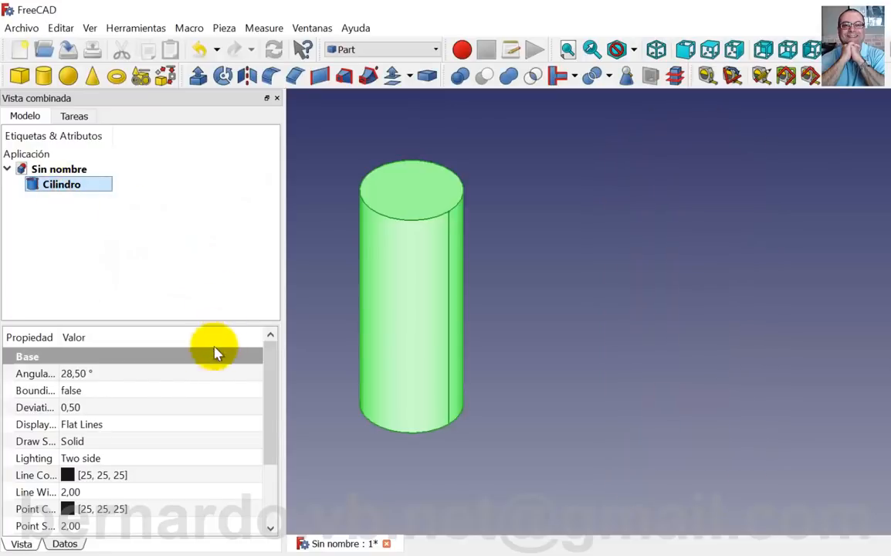
drag(62, 333, 86, 335)
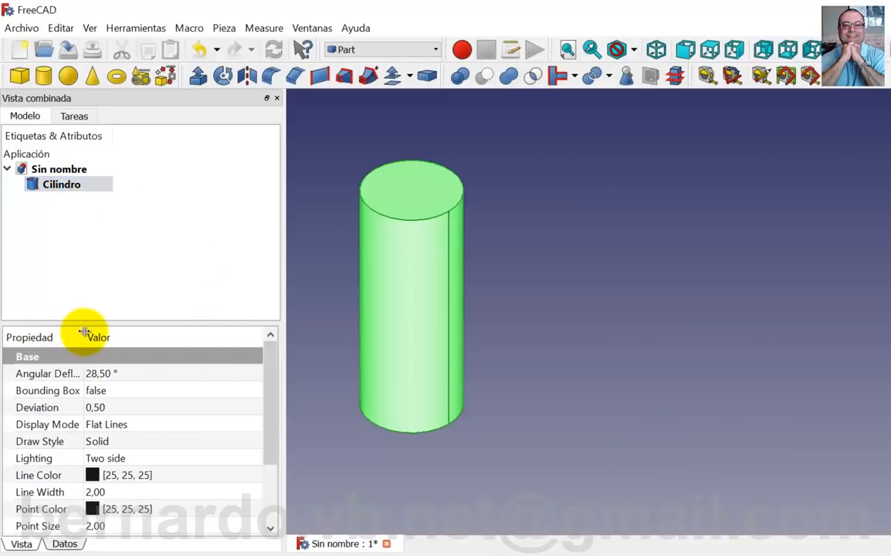
click(67, 544)
click(119, 457)
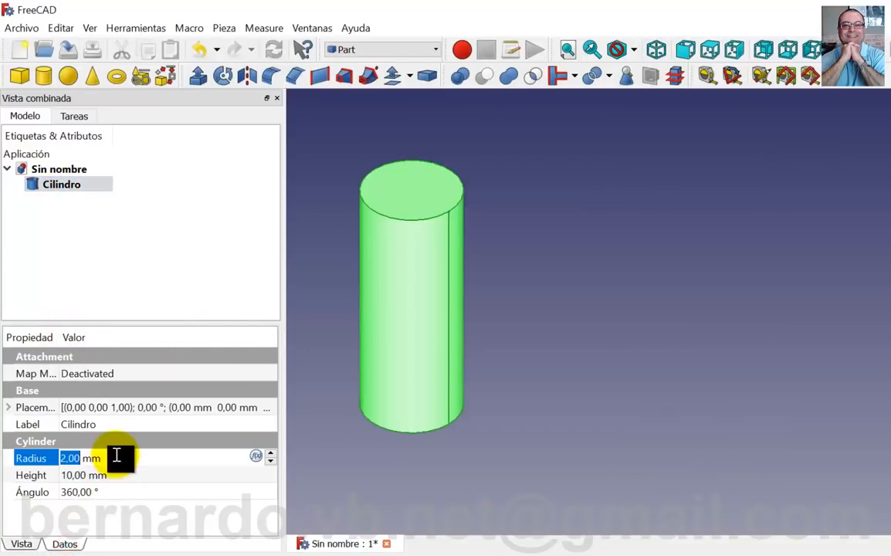
text(20)
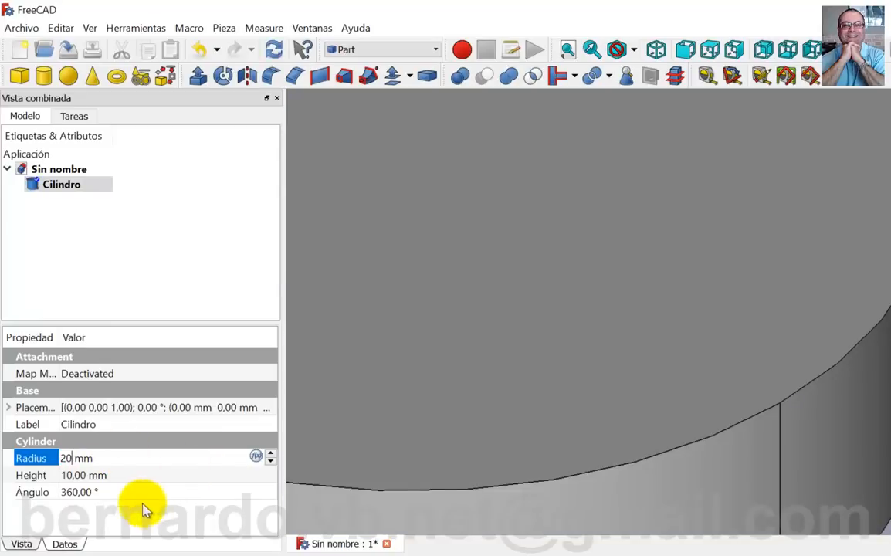
click(129, 477)
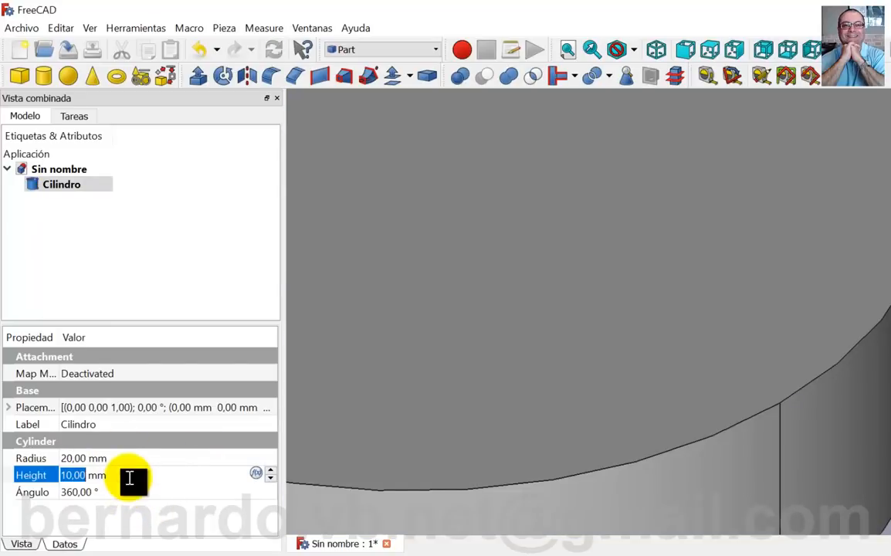
text(70)
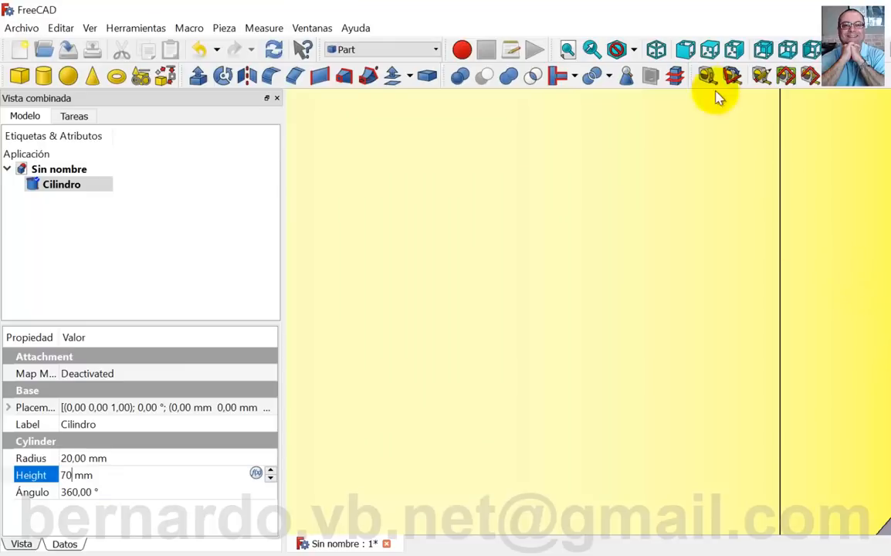
click(567, 50)
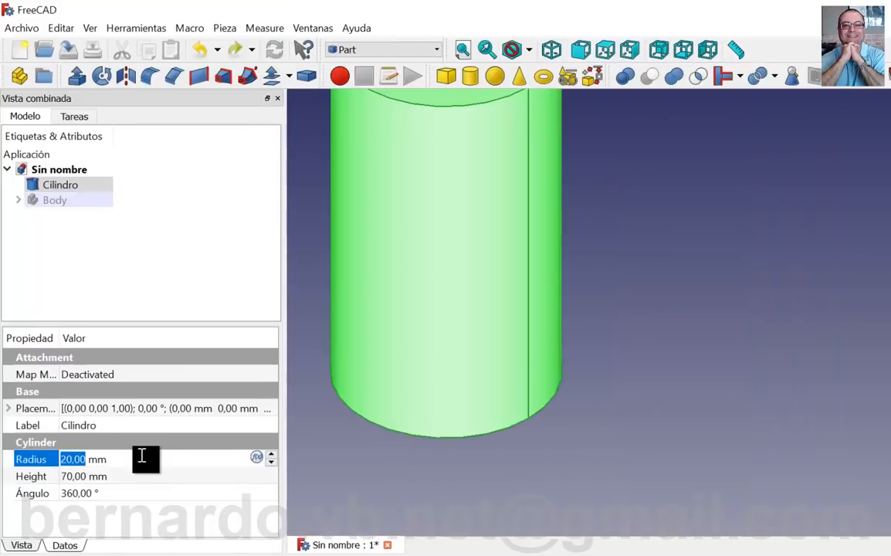
- Correct the cylinder's radius to 10 mm and show the model in isometric view
text(10)
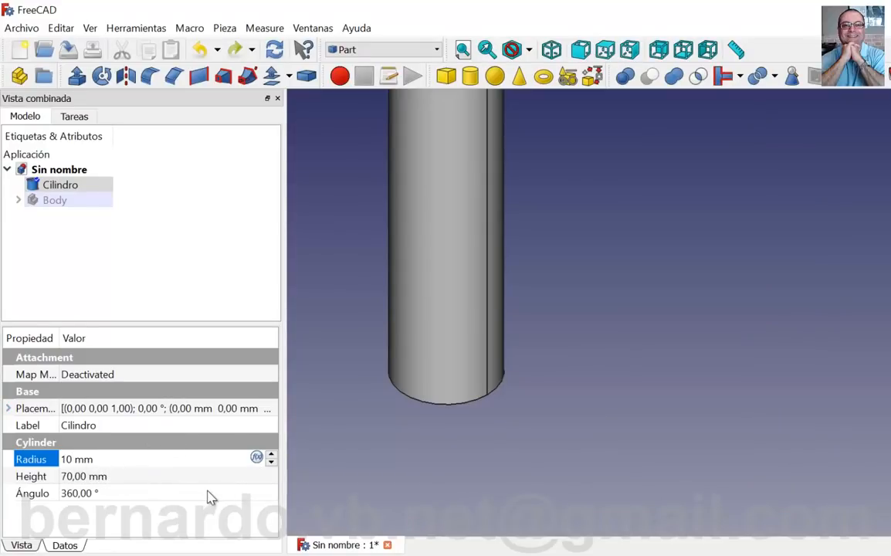
click(711, 456)
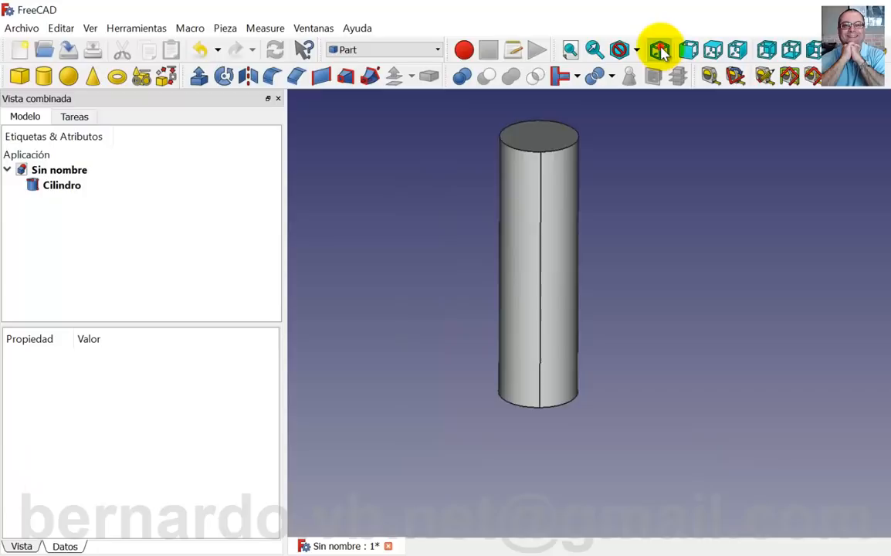
click(659, 50)
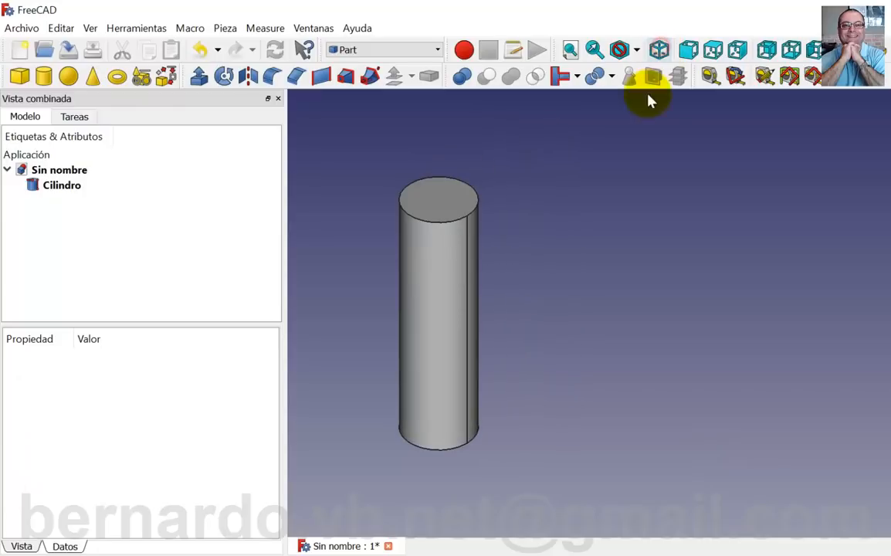
middle_drag(559, 405, 544, 408)
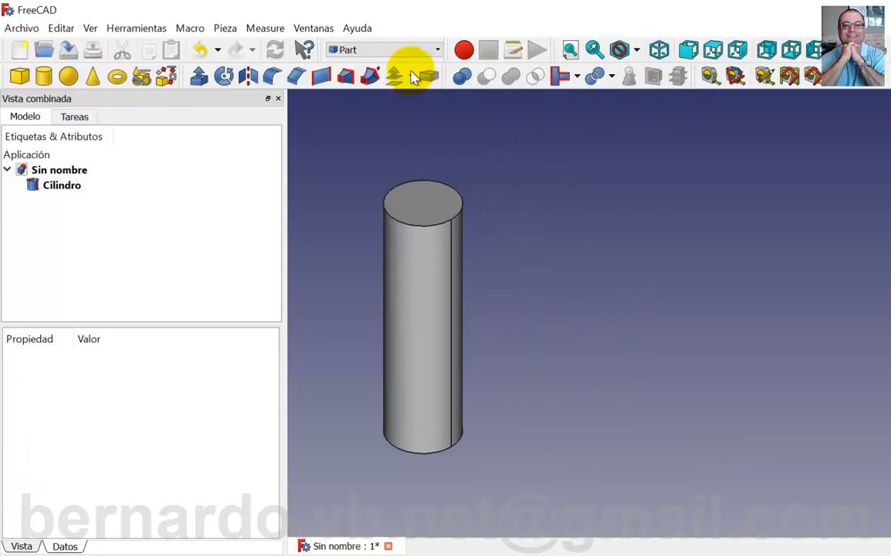
- Switch to the Part Design workbench and start a new sketch on the XZ plane
click(410, 51)
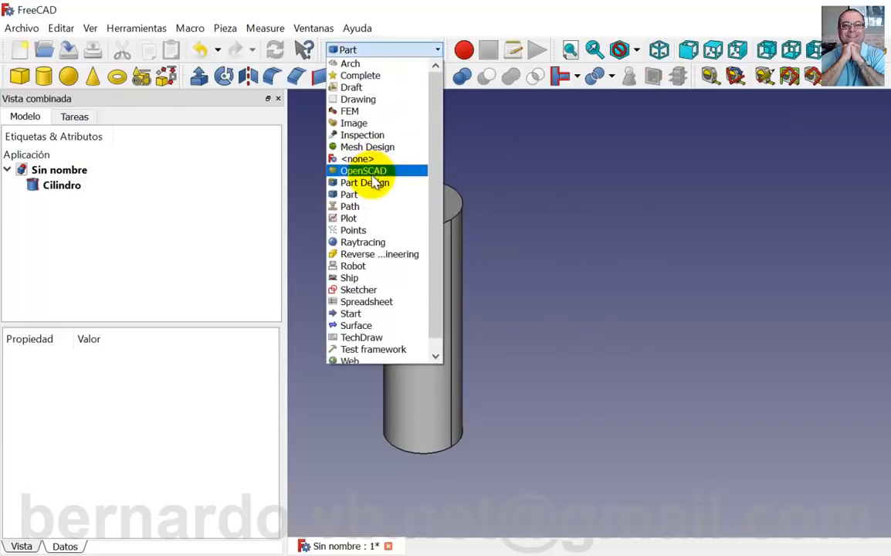
click(378, 182)
click(48, 80)
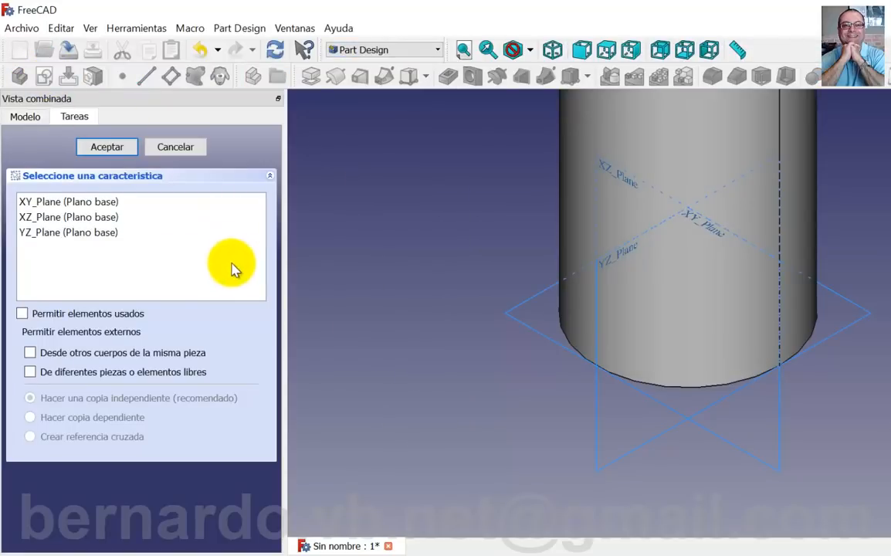
click(93, 221)
click(112, 149)
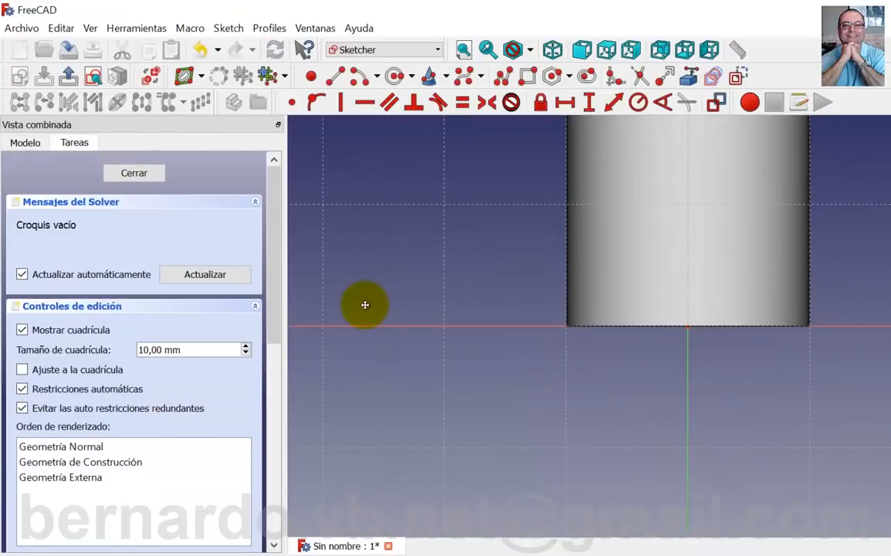
- Sketch a closed triangle beside the cylinder's base, its tip on the horizontal axis and its vertical side about 14.6 mm long
middle_drag(677, 253, 364, 307)
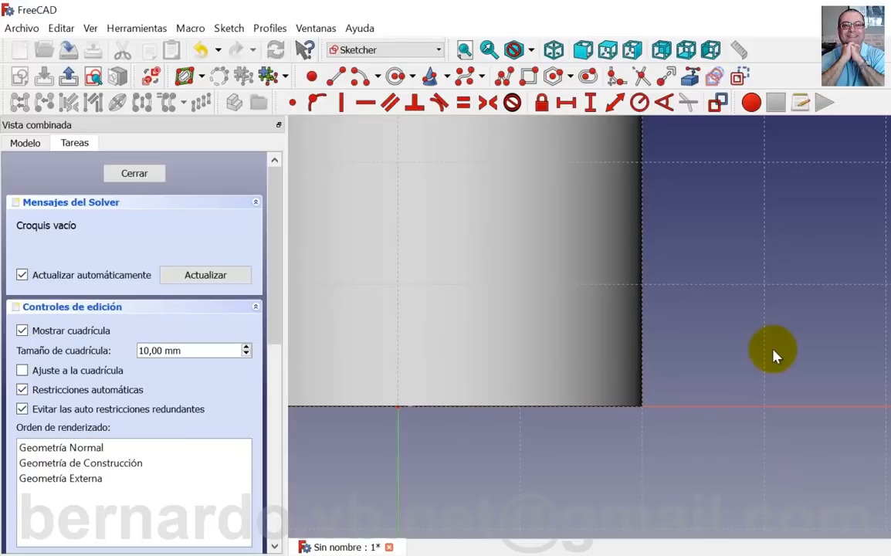
click(503, 76)
click(676, 406)
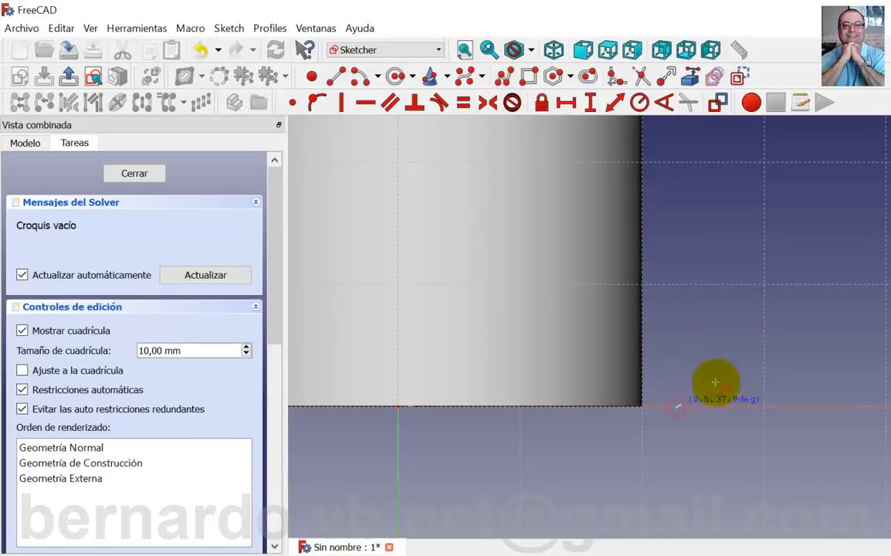
click(806, 317)
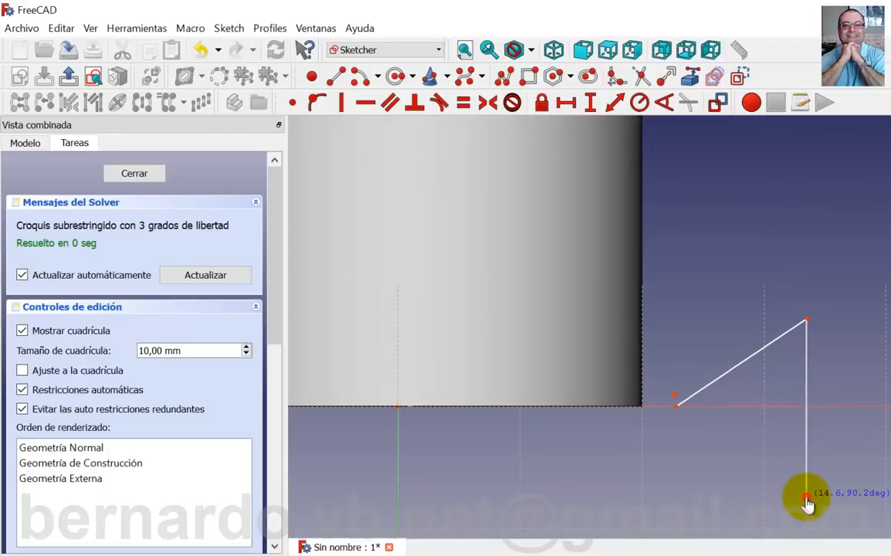
click(677, 408)
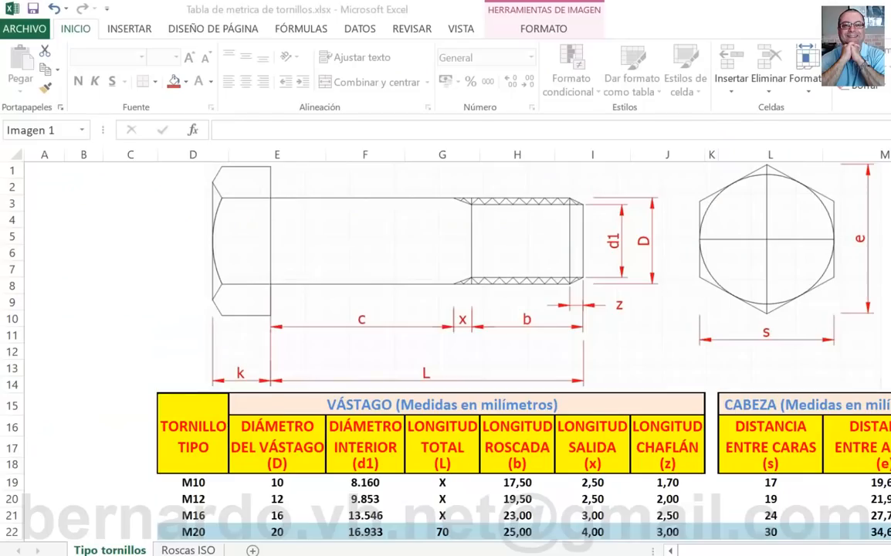
- Consult the Roscas ISO sheet in Excel and constrain the angle between the triangle's two slanted sides to 60° in the sketch
click(189, 550)
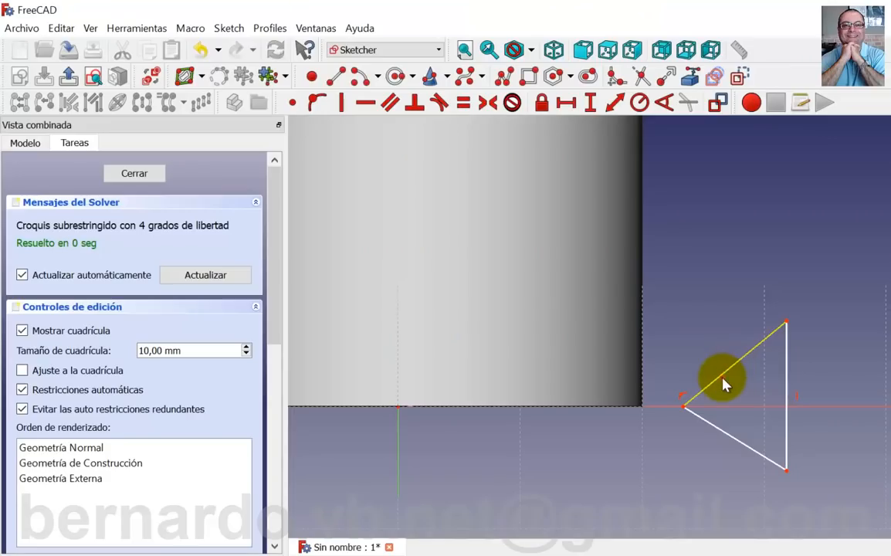
click(723, 380)
click(725, 433)
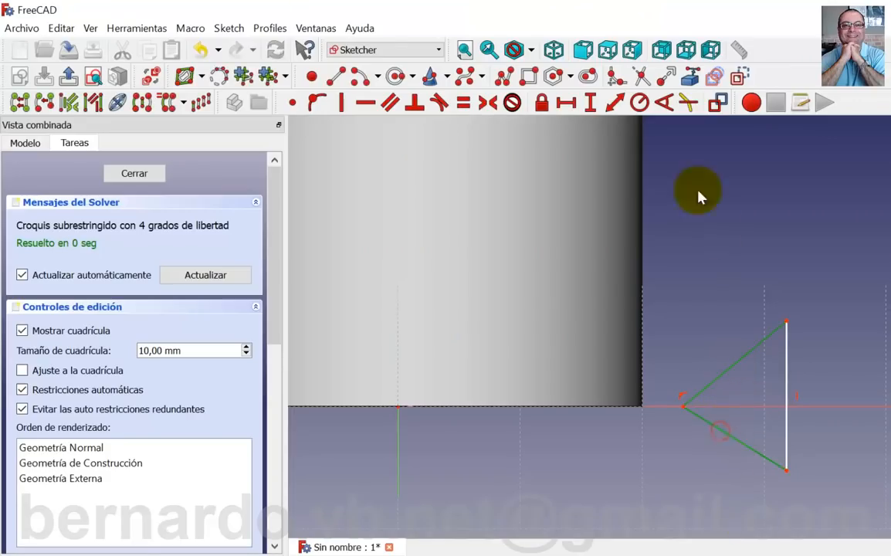
click(662, 103)
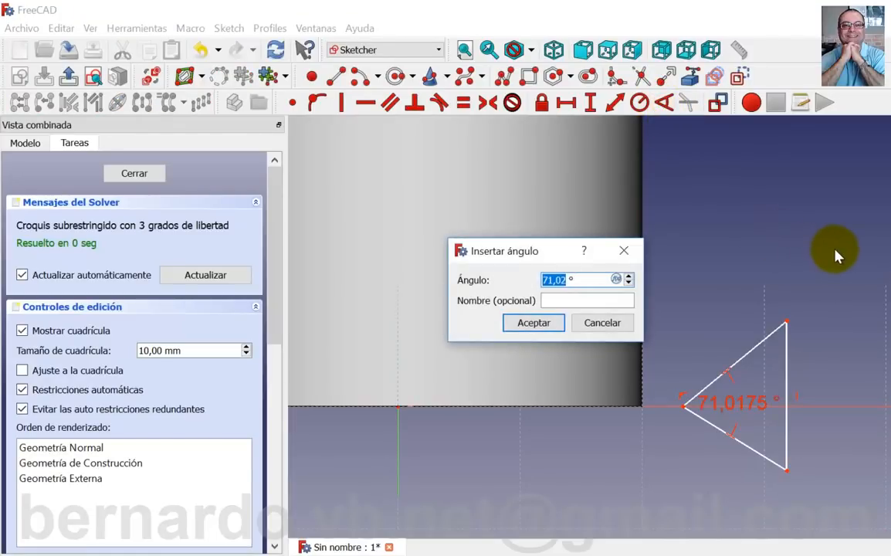
text(60)
key(Return)
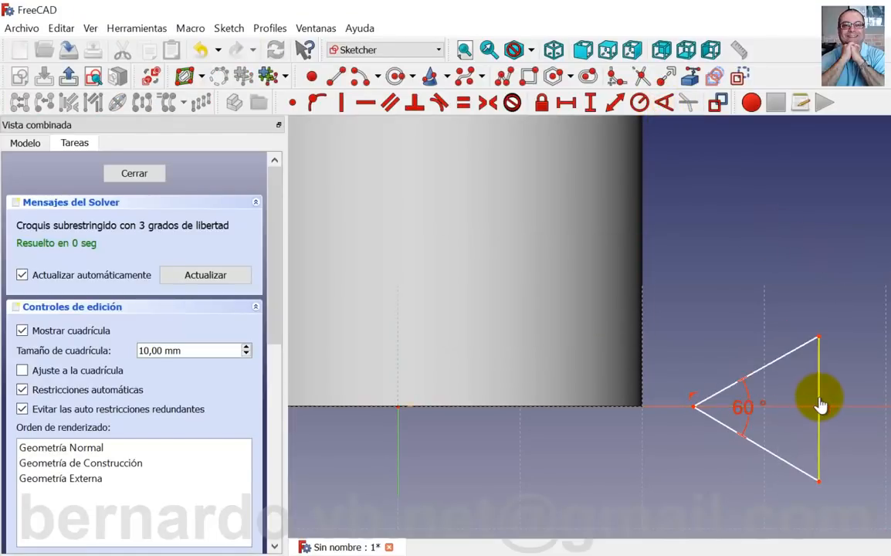
- Constrain the triangle's upper and lower outer corners to be symmetric about the horizontal axis
mouse_move(817, 403)
mouse_down()
mouse_move(815, 447)
mouse_move(832, 357)
mouse_move(829, 456)
mouse_move(821, 396)
mouse_move(837, 368)
mouse_move(816, 364)
mouse_move(823, 369)
mouse_move(832, 342)
mouse_up()
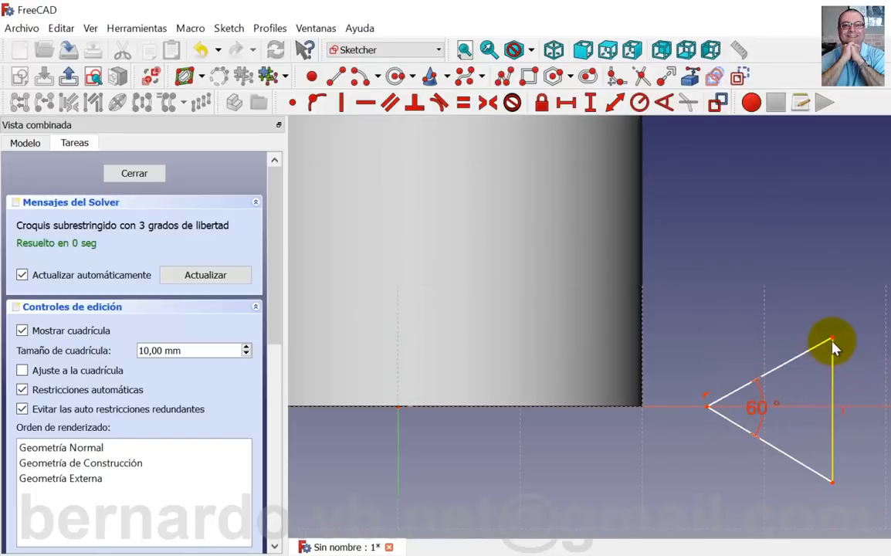
click(831, 341)
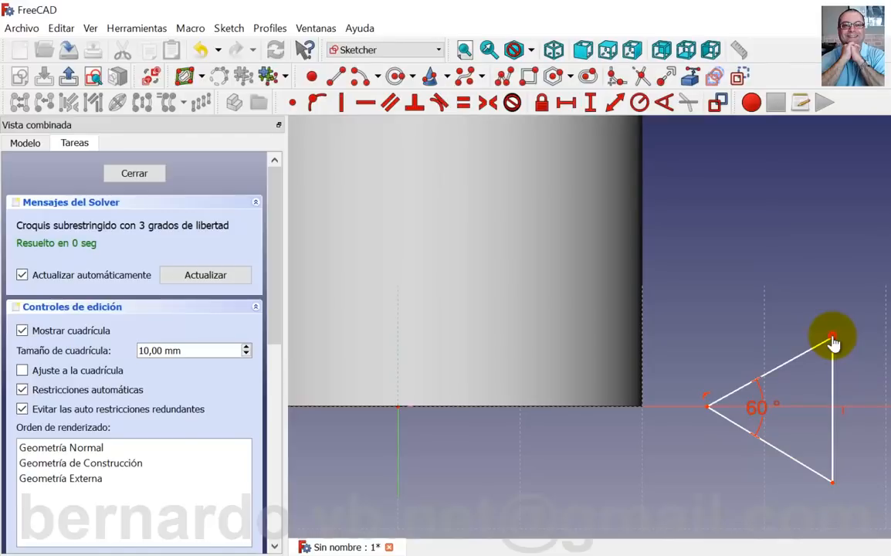
click(832, 483)
click(803, 407)
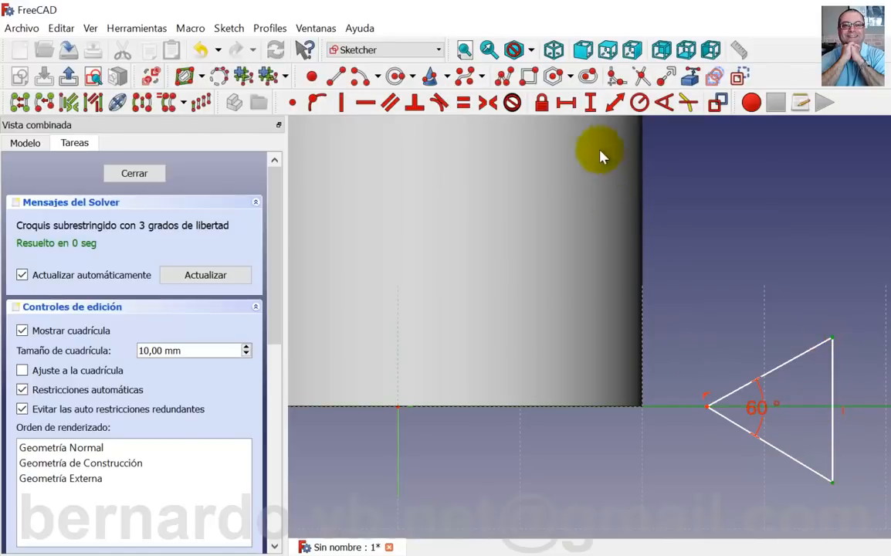
click(487, 103)
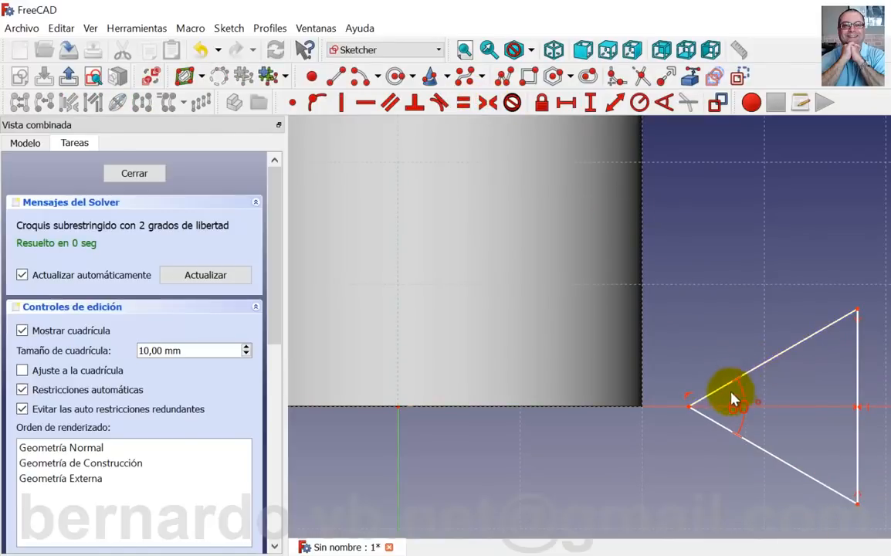
- Switch to the Excel screw tables, look up the M20 pitch and the ISO thread depth formula, and calculate 0,866*2,5 in Calculator
click(561, 555)
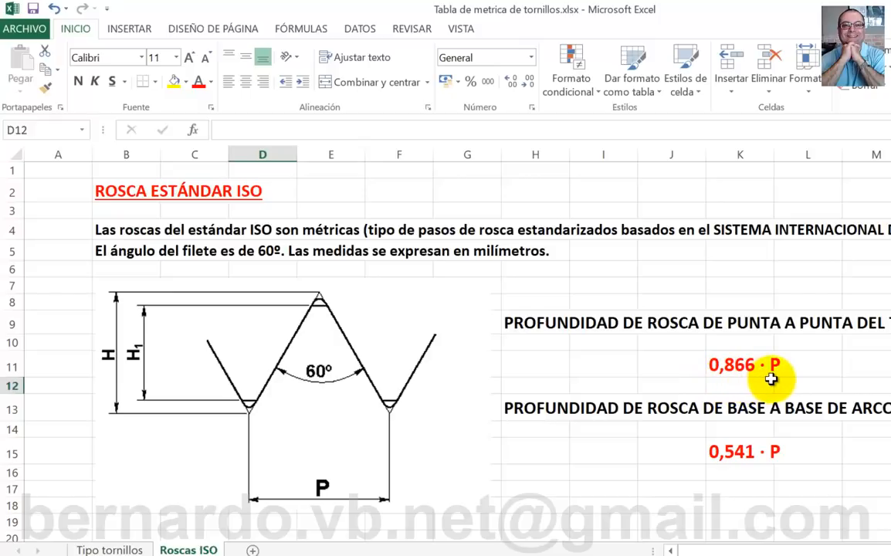
click(109, 549)
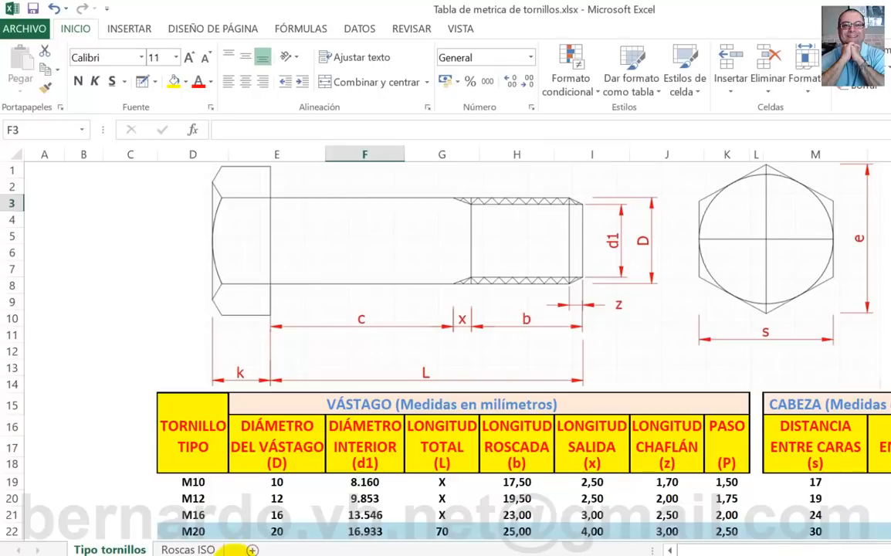
click(189, 549)
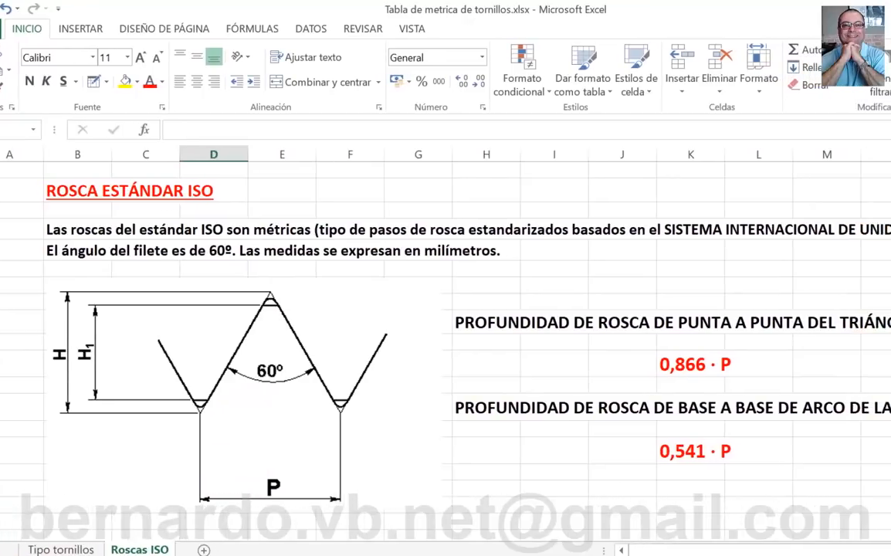
click(30, 555)
text(0,866*2,5)
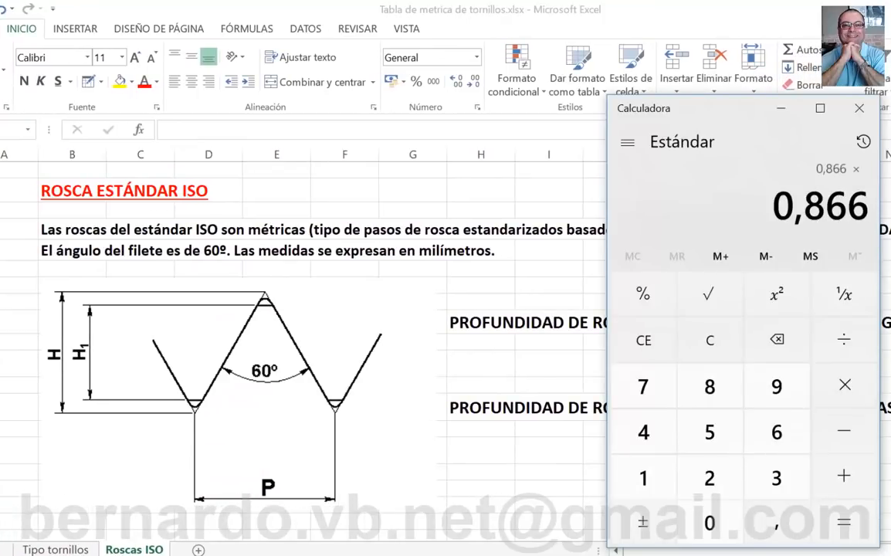
key(Return)
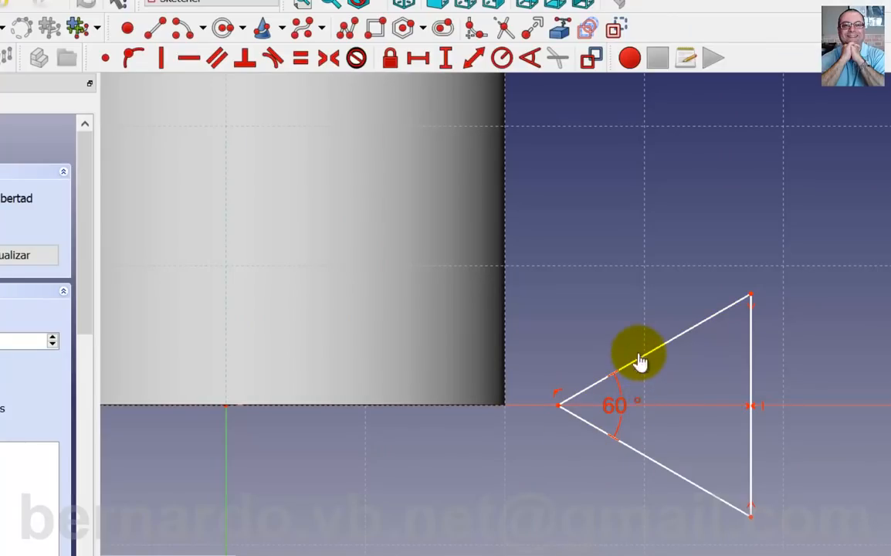
- Constrain the length of the triangle's upper slanted side to 2,165 mm
click(662, 355)
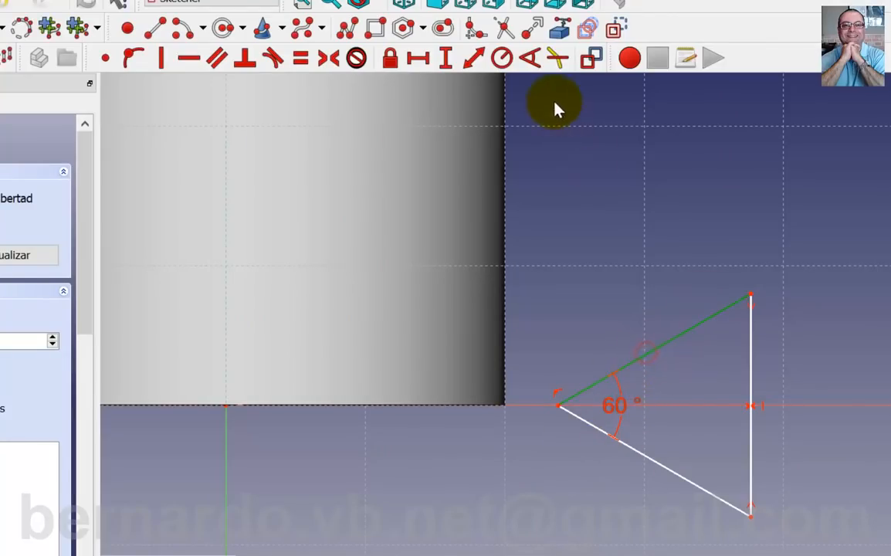
click(474, 58)
text(2,165)
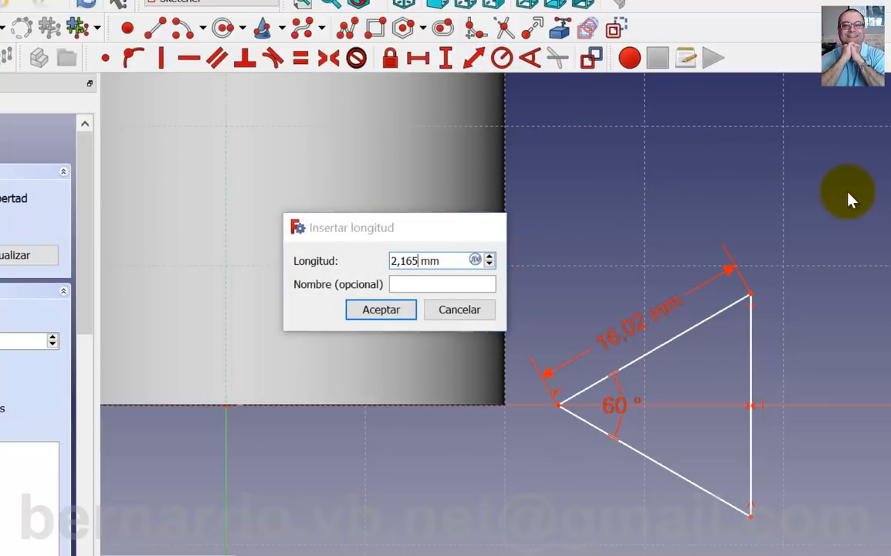
key(Return)
scroll(429, 429, up, 2)
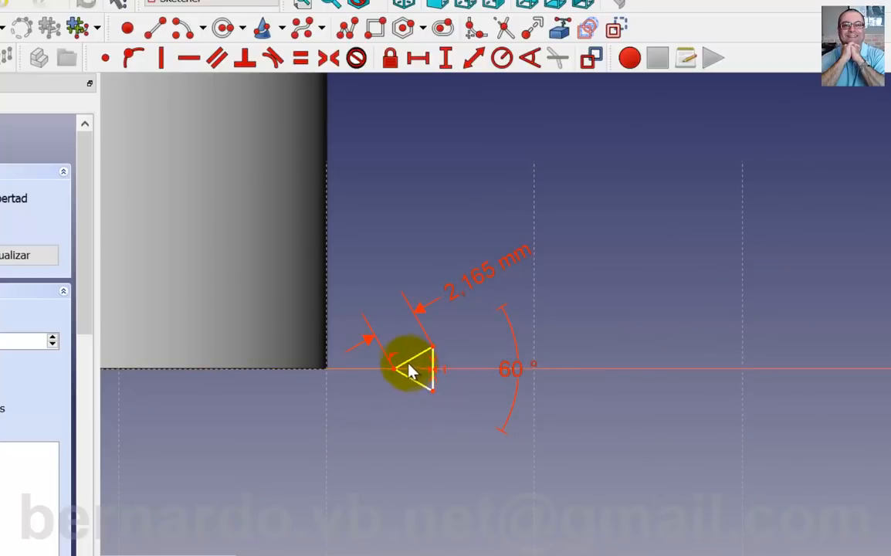
scroll(405, 381, up, 4)
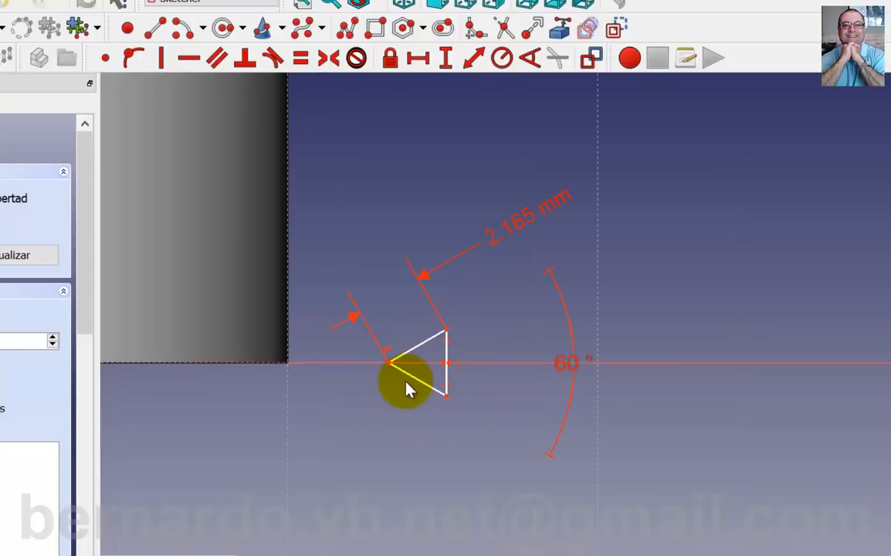
middle_drag(481, 324, 419, 362)
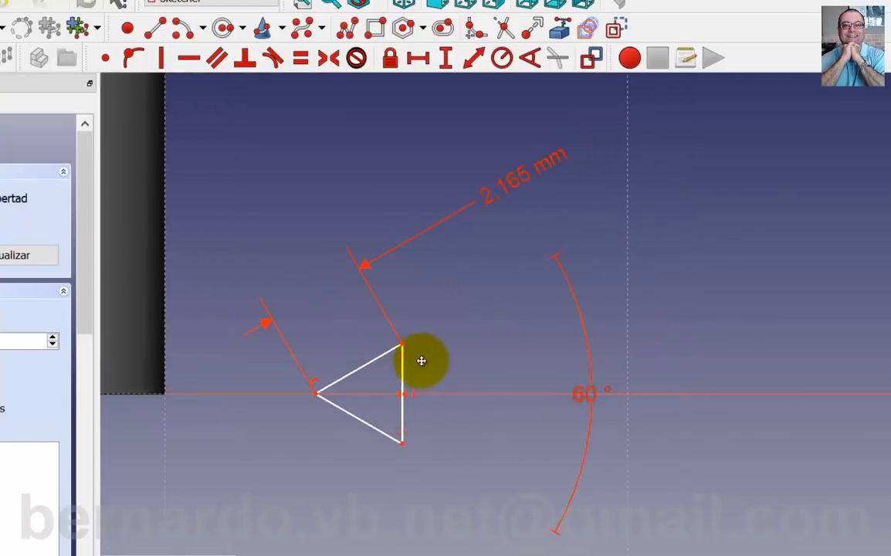
scroll(419, 361, up, 2)
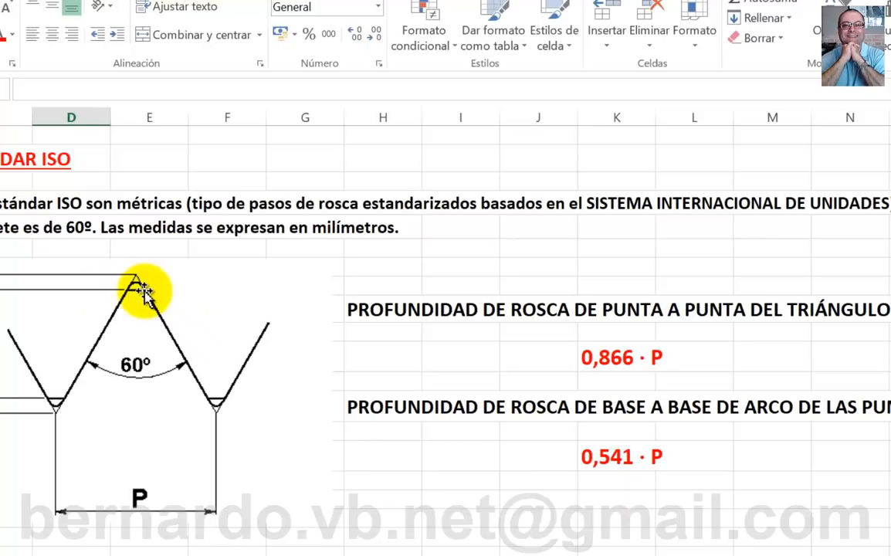
- Open Calculator over the Excel ISO thread sheet and subtract the 0,541 depth factor from 0,866
click(646, 554)
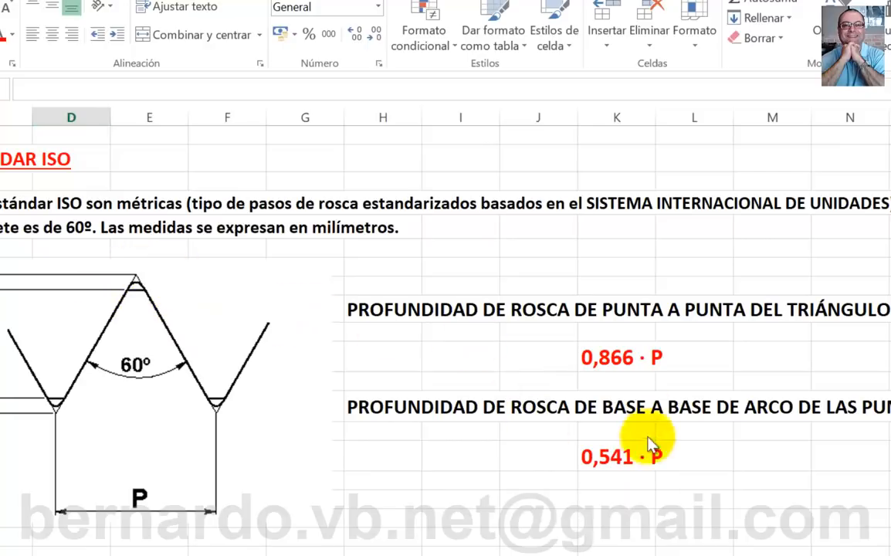
drag(687, 63, 509, 58)
drag(509, 56, 368, 51)
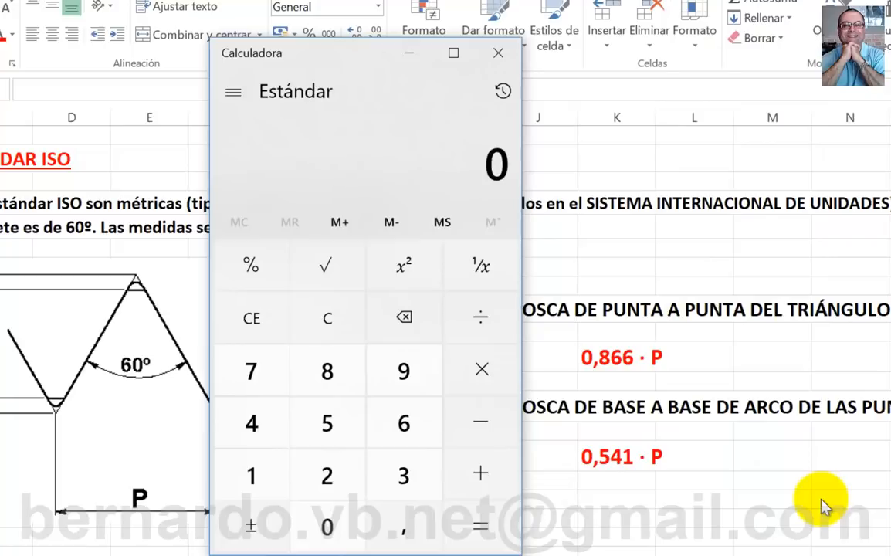
text(,866)
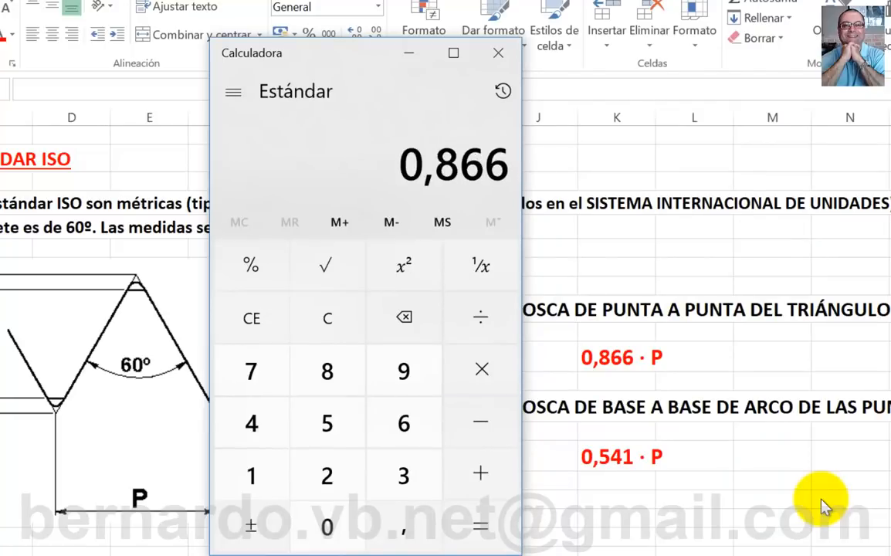
text( - 0,541)
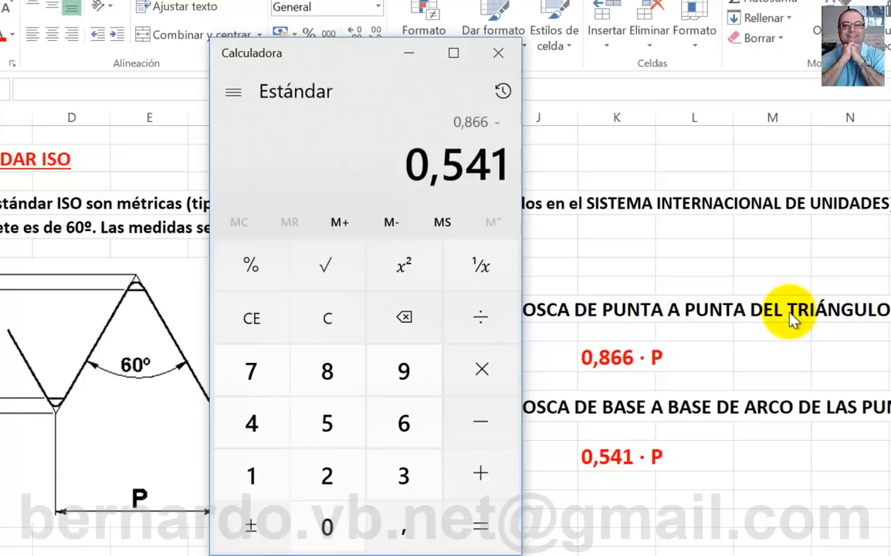
key(Return)
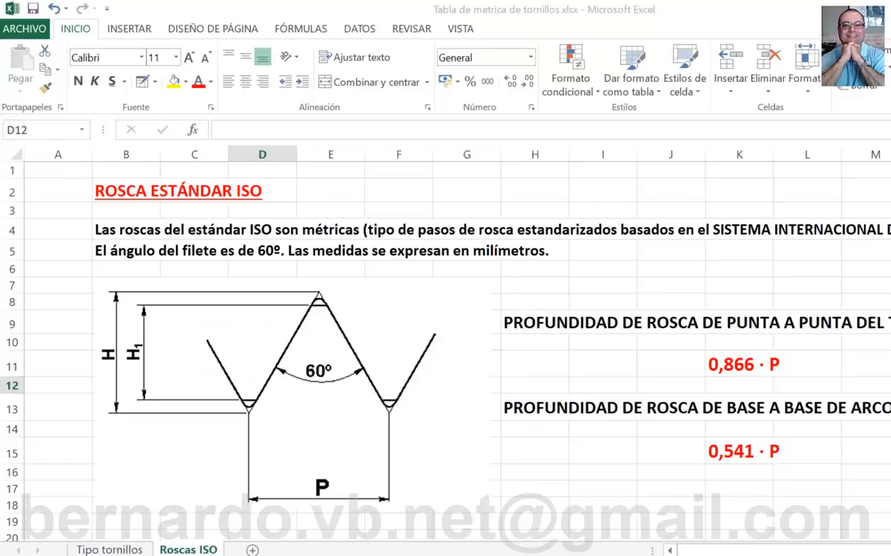
- Check the thread depth factors in Calculator by subtracting 0,1625 twice from 0,866
text(0,86)
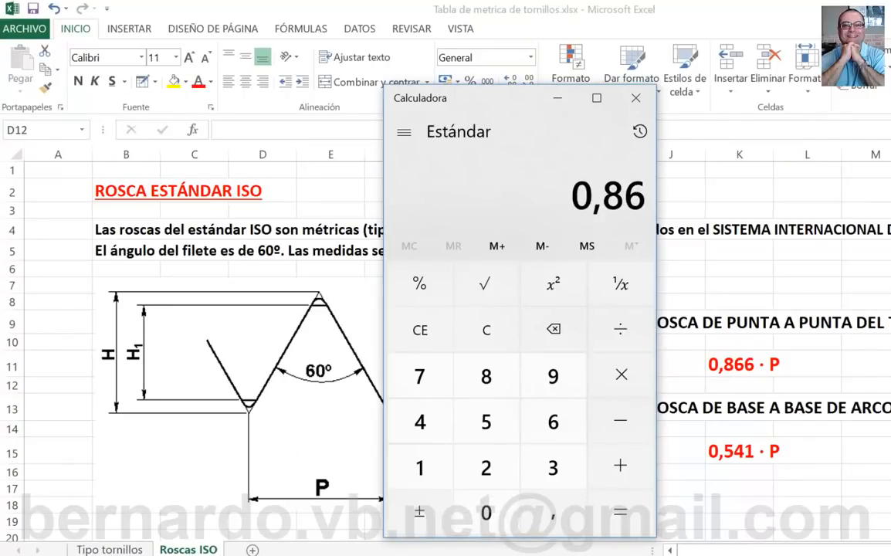
text(6)
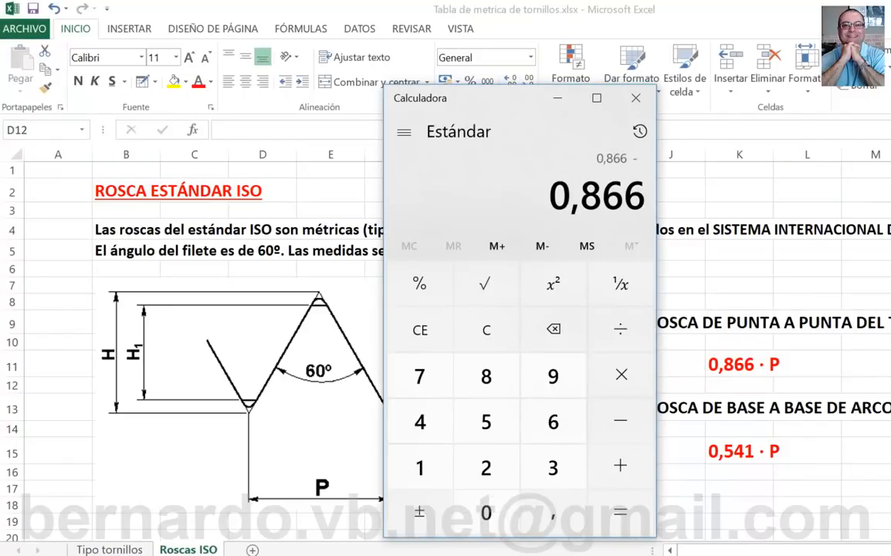
text(,1625)
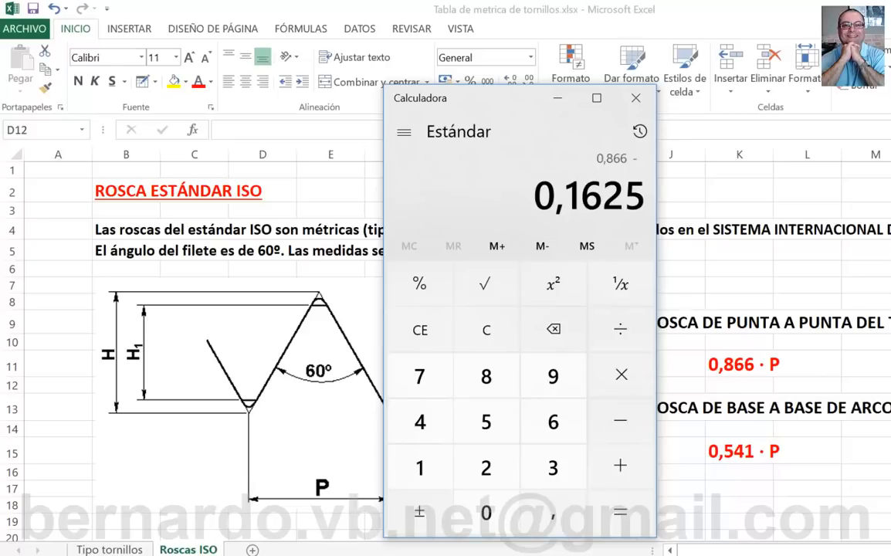
key(Return)
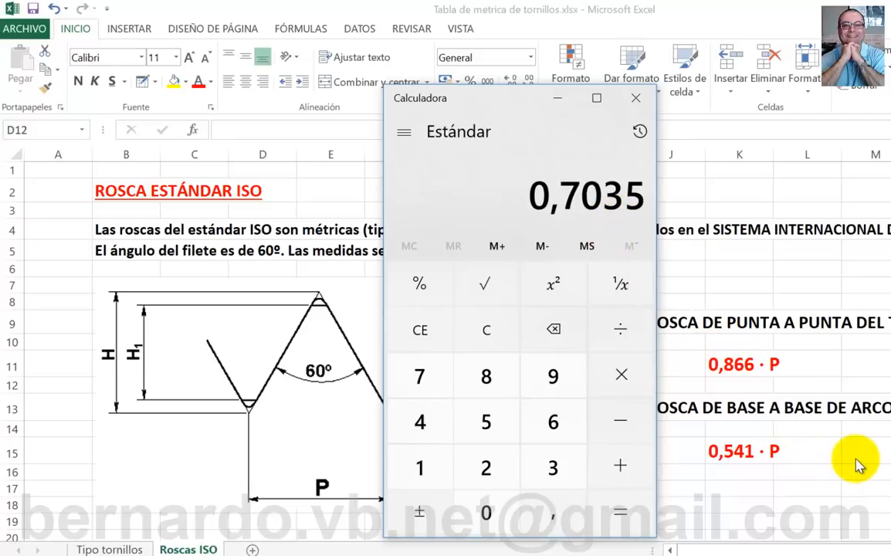
text(0,1625)
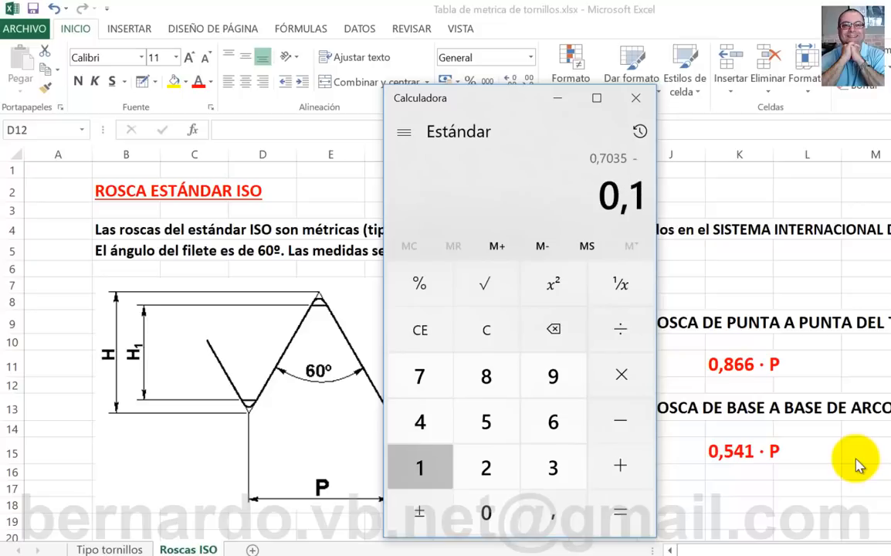
key(Return)
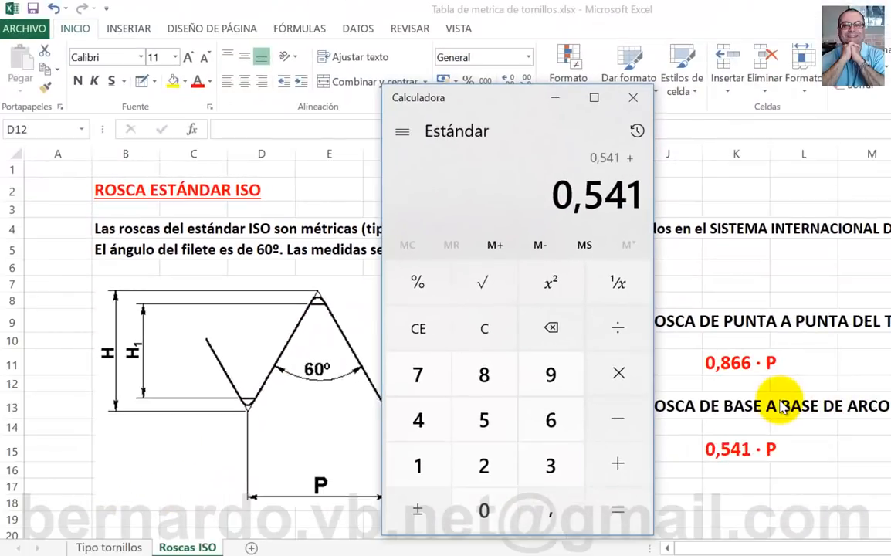
- Calculate the truncated thread depth by adding 0,1625 to 0,541 and multiplying the sum by the 2,5 pitch
text(0,1625)
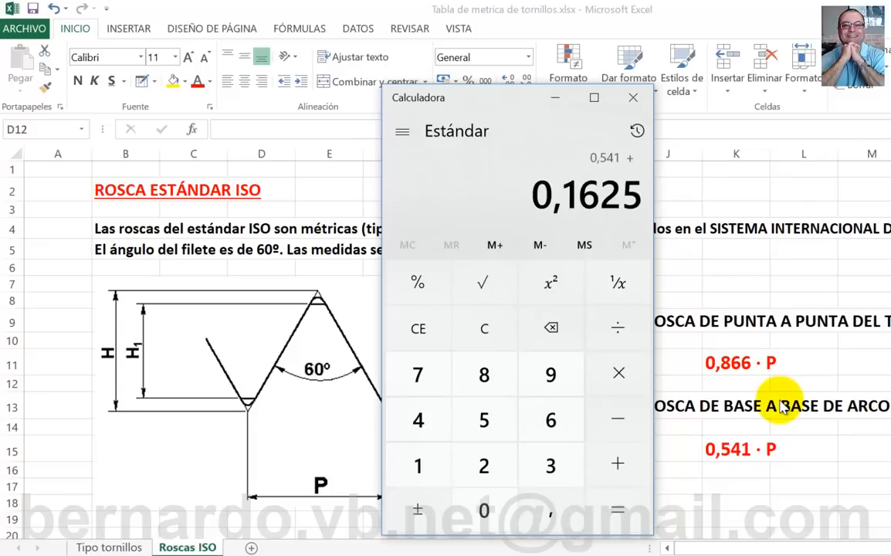
key(Return)
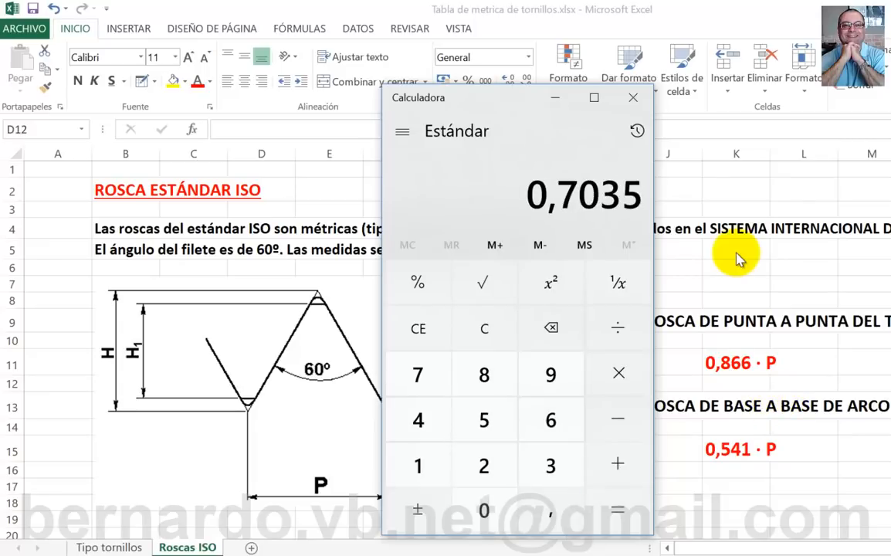
text(*)
text(2,5)
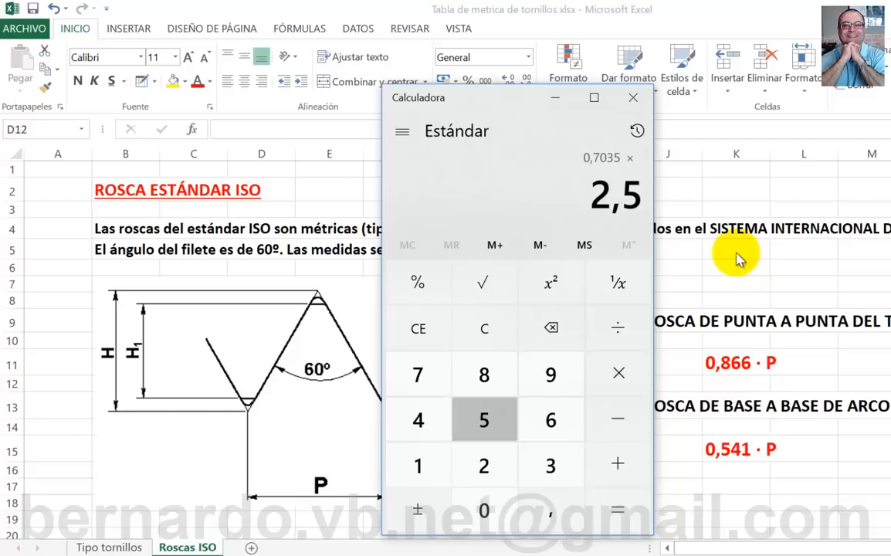
key(Return)
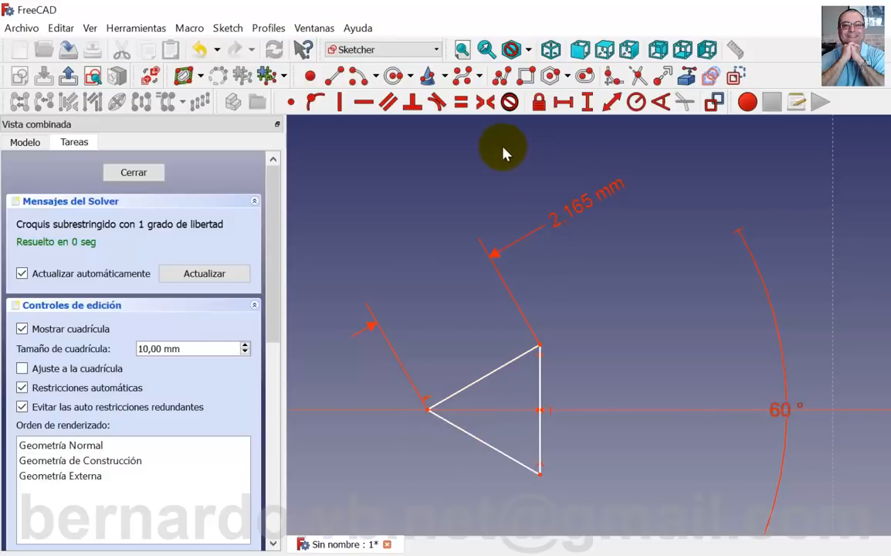
- In the FreeCAD sketch, draw a short vertical line across the triangle near its tip and constrain its endpoints onto the two slanted sides
click(335, 78)
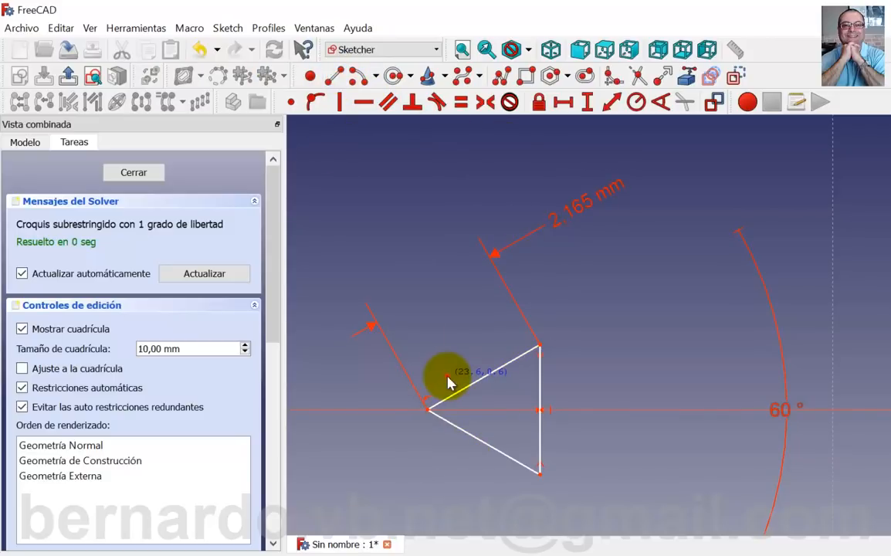
click(447, 454)
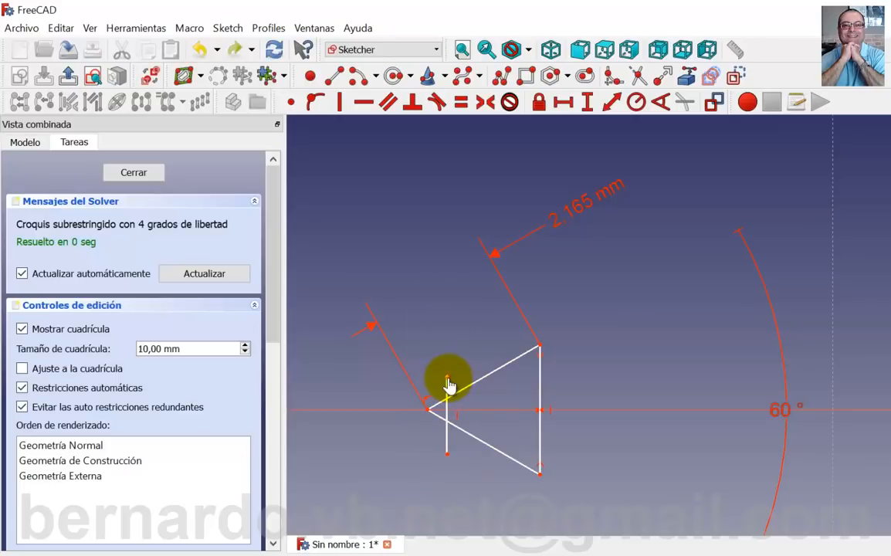
click(457, 394)
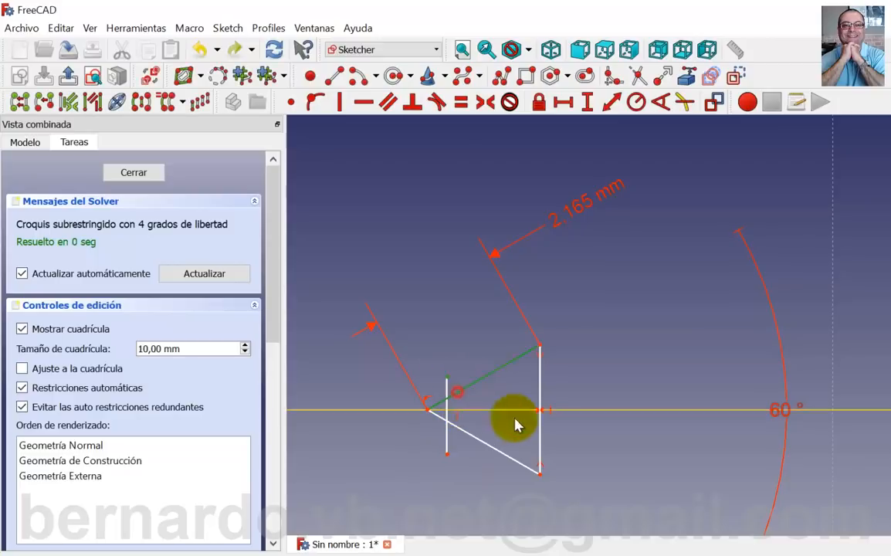
click(313, 103)
click(450, 456)
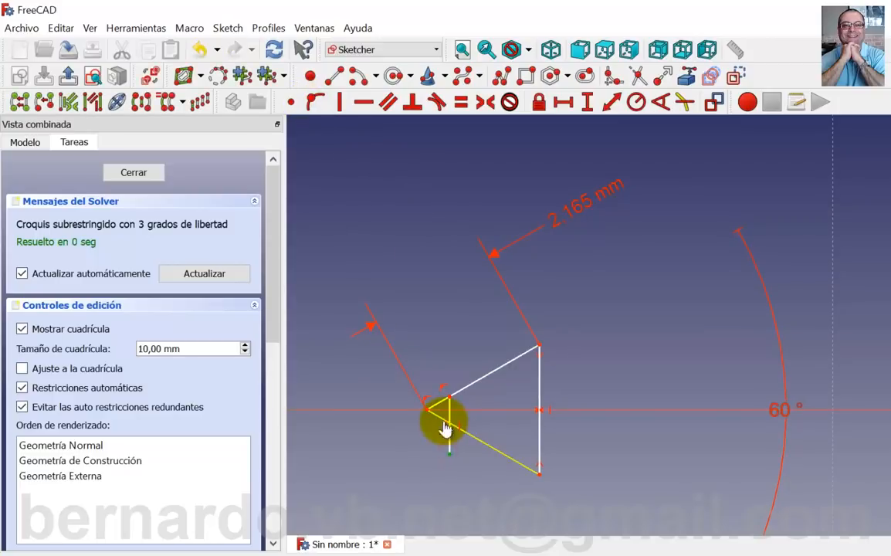
click(445, 423)
click(313, 103)
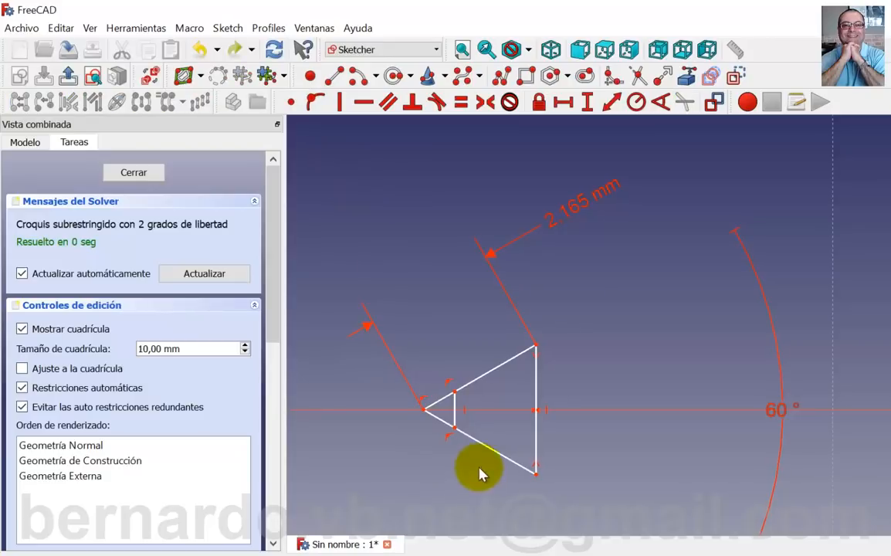
- Trim off the triangle's tip beyond the short vertical line and move that line's lower corner closer to the cylinder
click(640, 77)
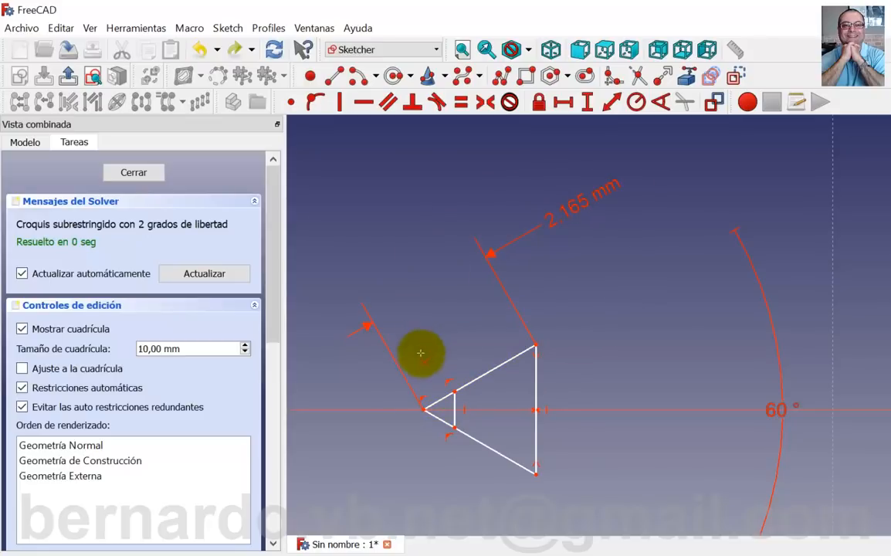
click(442, 401)
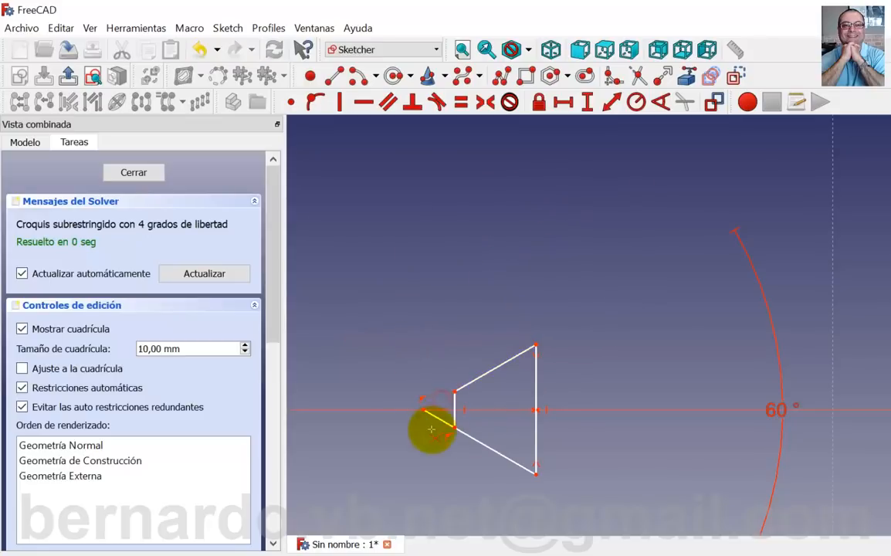
click(439, 418)
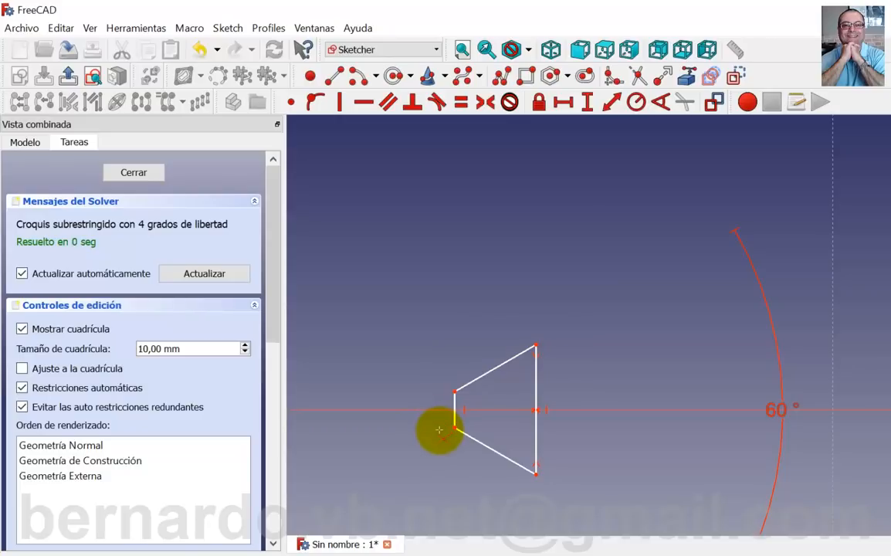
drag(439, 429, 421, 420)
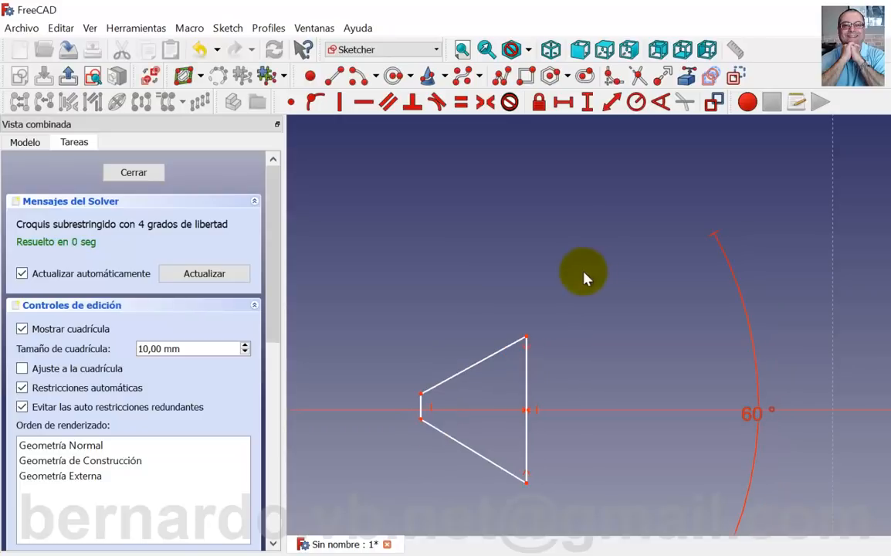
- Try to constrain the length of the trimmed profile's upper slanted side to 1.75875 mm
click(458, 377)
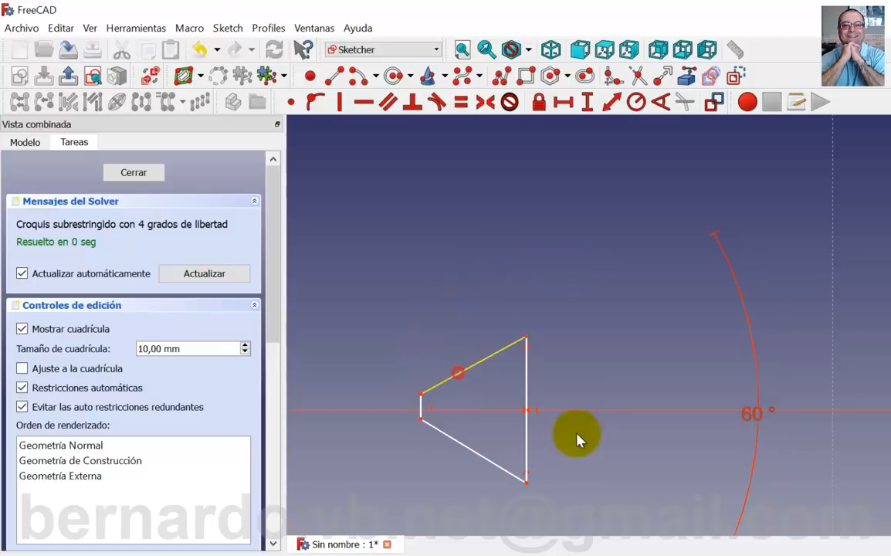
click(611, 106)
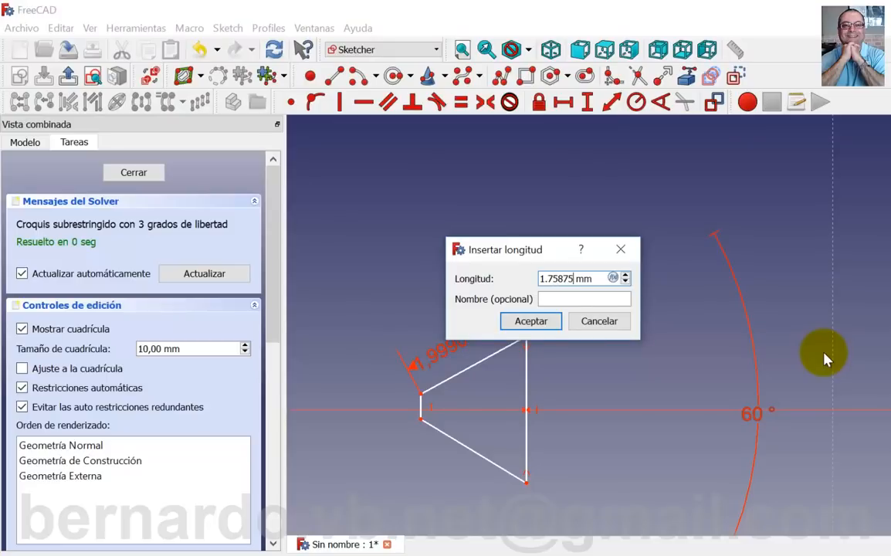
click(536, 323)
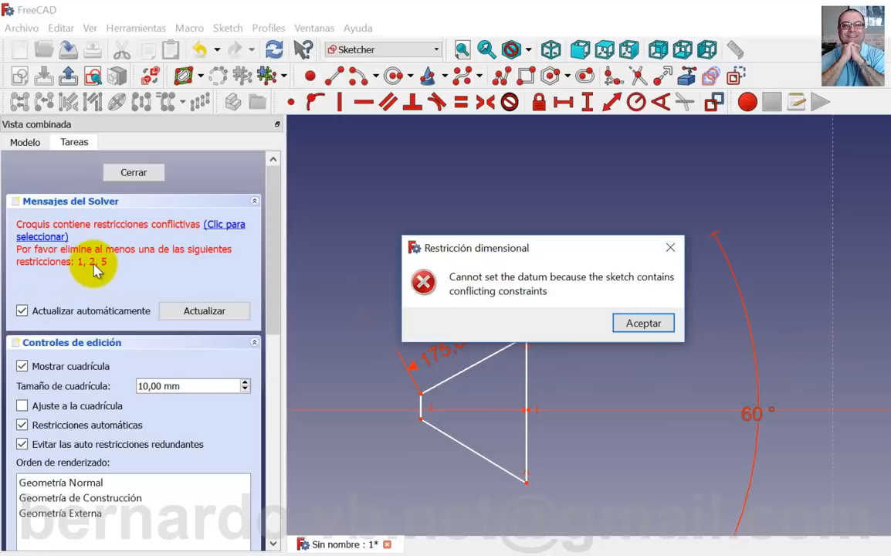
click(641, 323)
- Clear the conflicting length dimension and move the profile's upper base corner slightly closer to the cylinder
drag(280, 245, 284, 387)
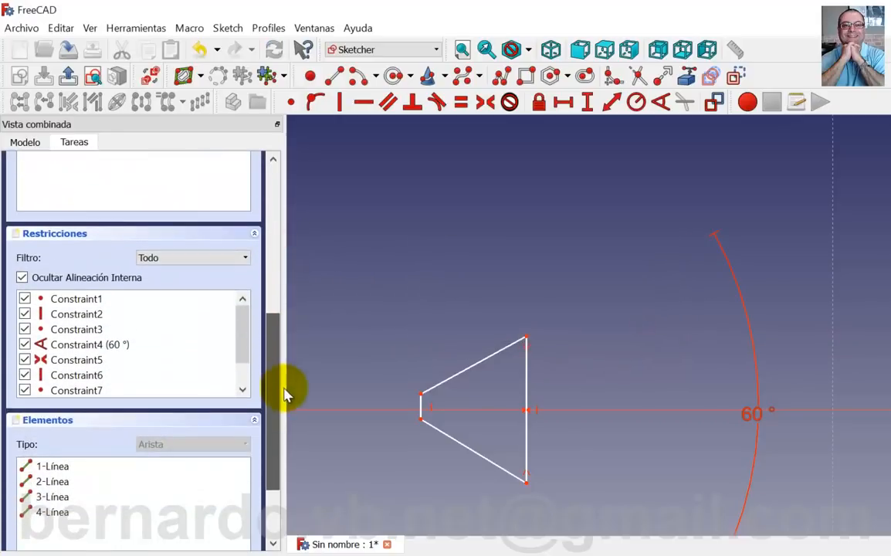
click(71, 301)
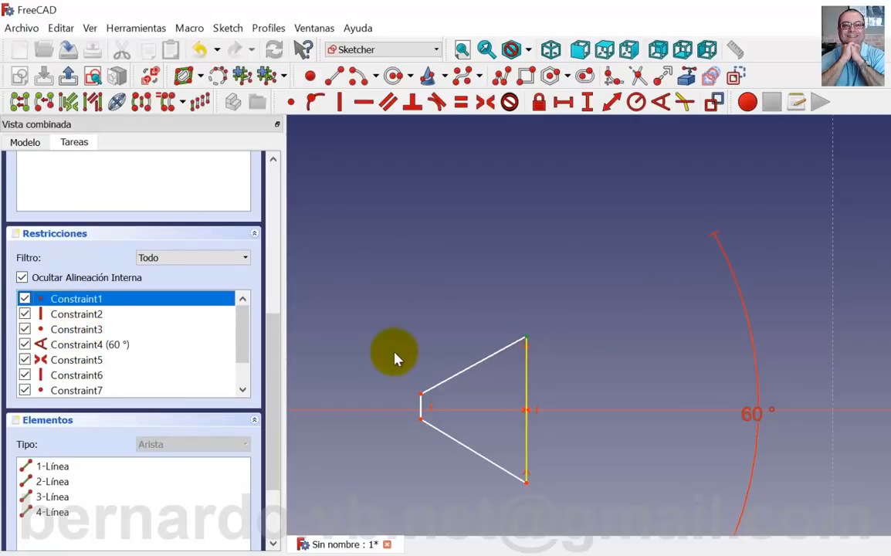
click(91, 312)
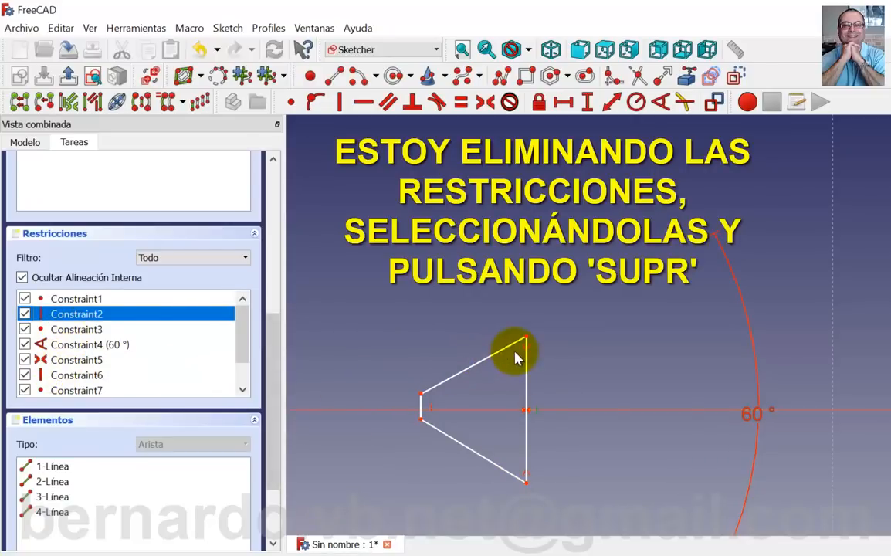
drag(526, 354, 561, 375)
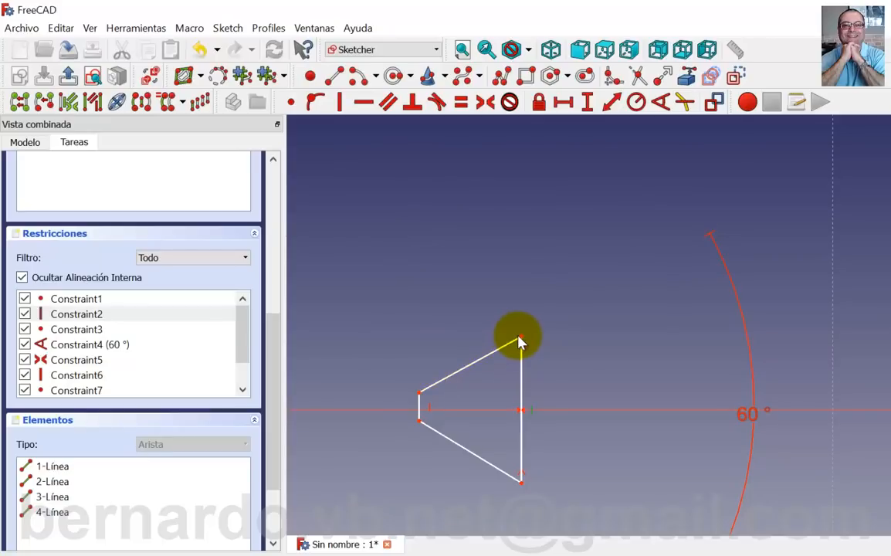
mouse_move(521, 340)
mouse_down()
mouse_move(571, 341)
mouse_move(540, 353)
mouse_move(511, 348)
mouse_up()
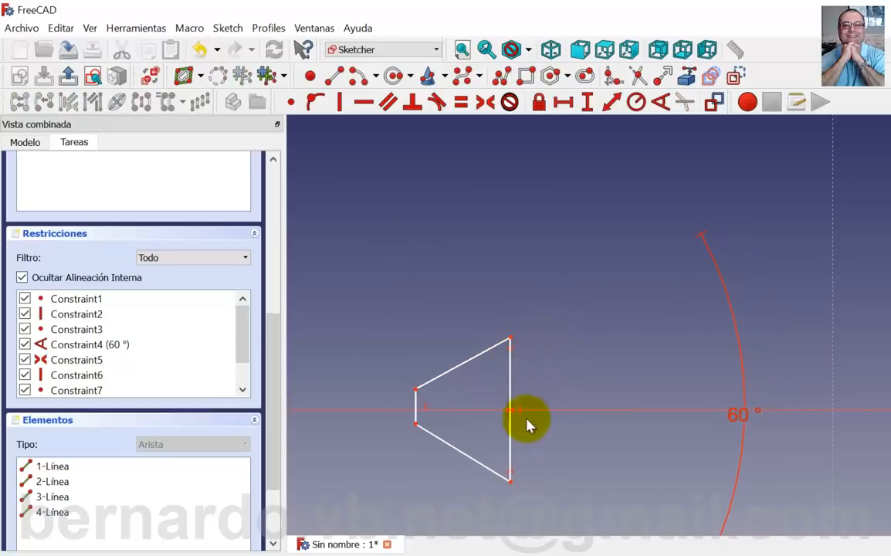
- Constrain the two slanted sides of the thread profile to equal length
click(468, 371)
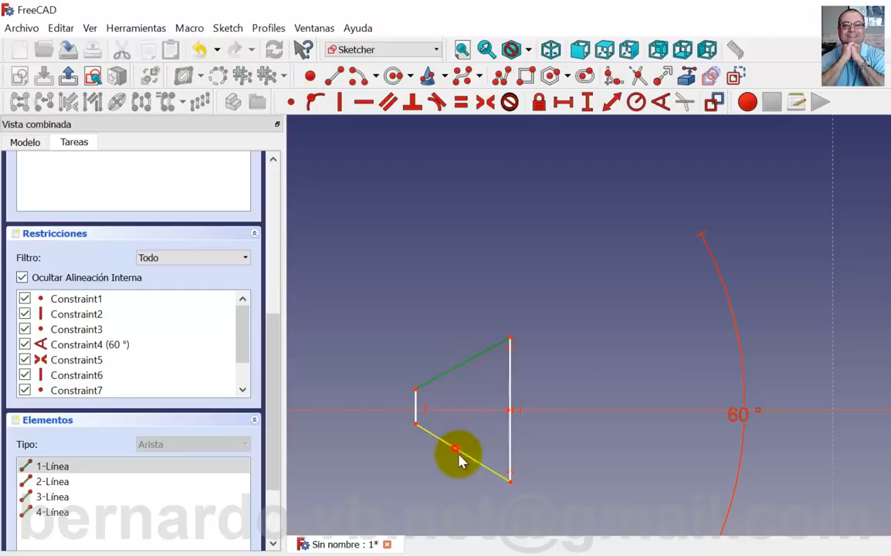
click(457, 450)
click(461, 108)
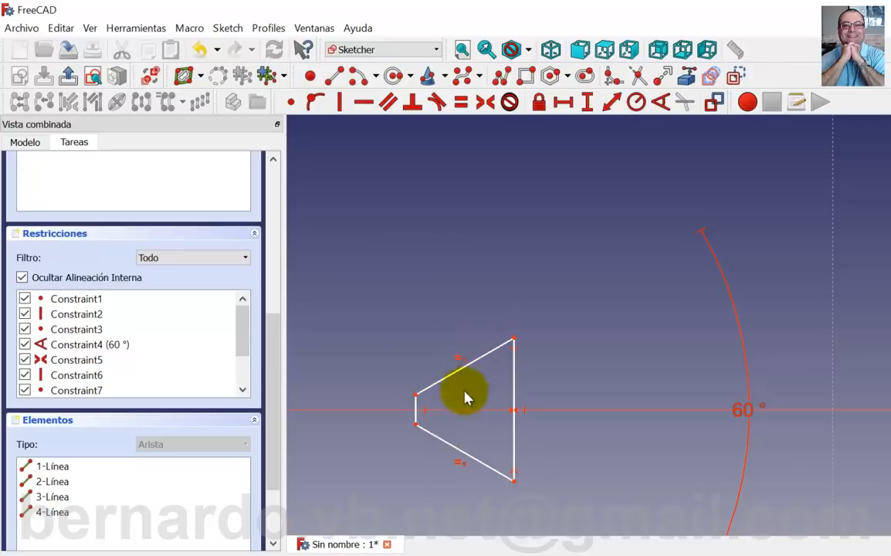
- Set the upper slanted side's length to 1,75875 mm and place its dimension label away from the profile
click(471, 369)
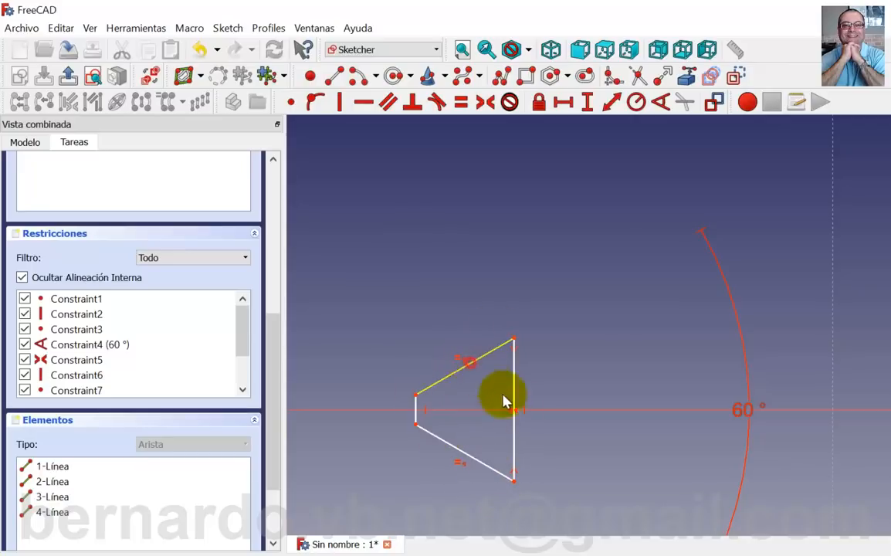
click(610, 103)
text(1,75875)
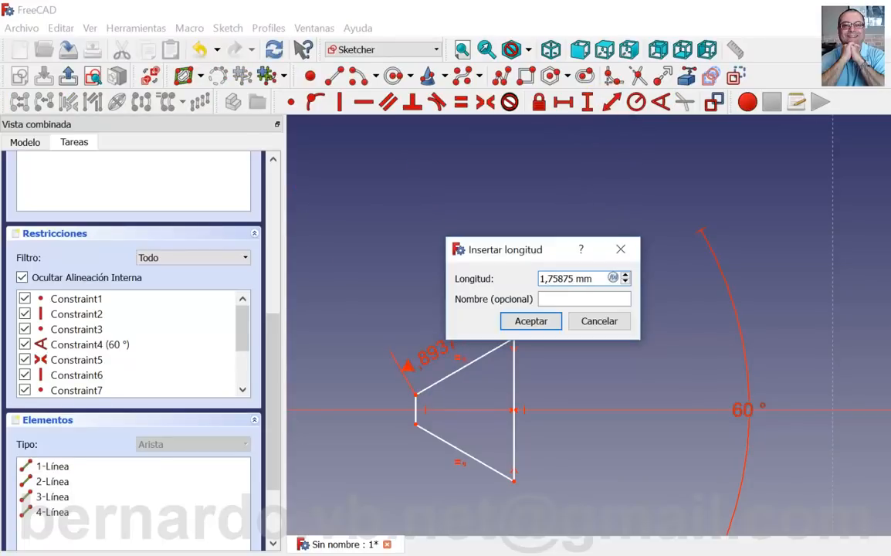
key(Return)
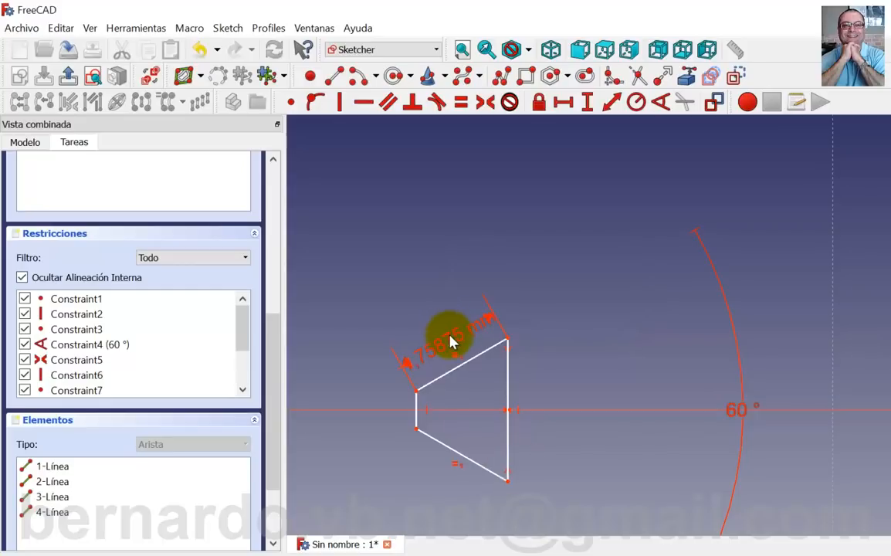
mouse_move(452, 342)
mouse_down()
mouse_move(533, 294)
mouse_move(565, 260)
mouse_up()
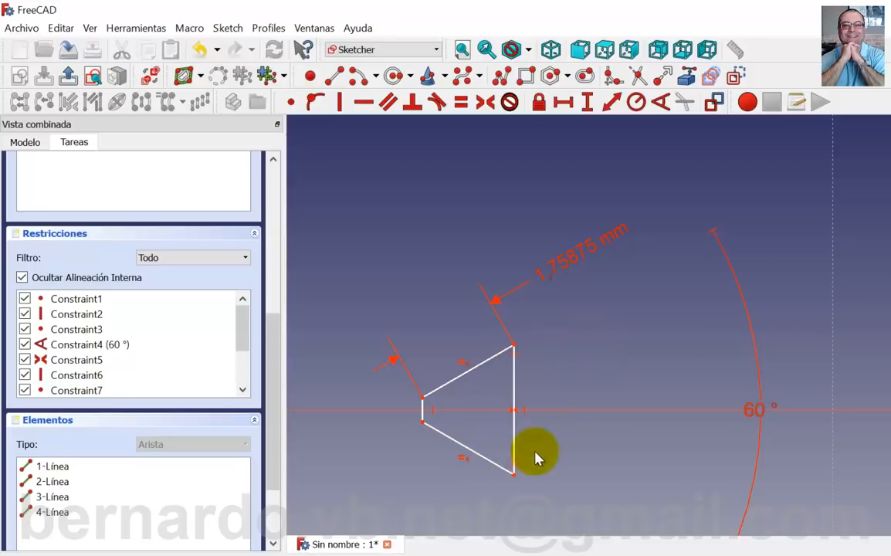
- Move the profile's lower base corner around to check the sketch's remaining degrees of freedom
drag(513, 474, 511, 517)
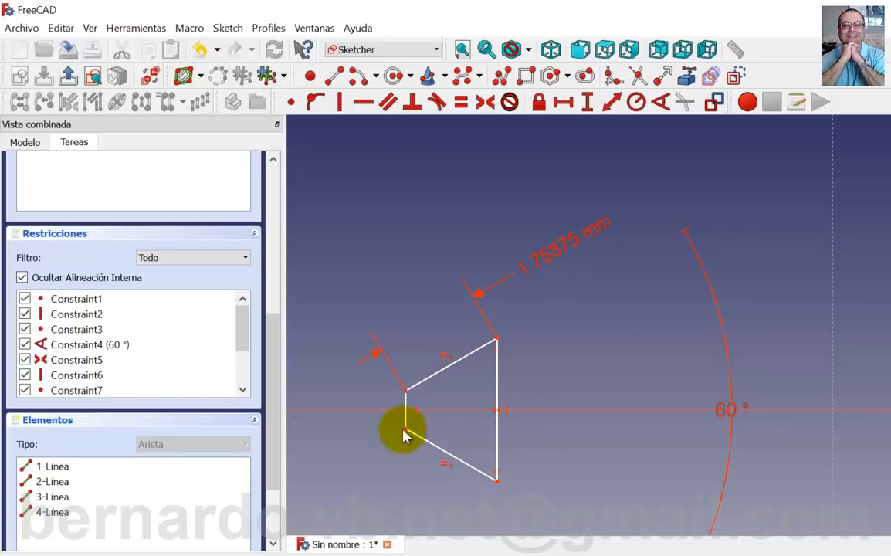
drag(274, 397, 293, 215)
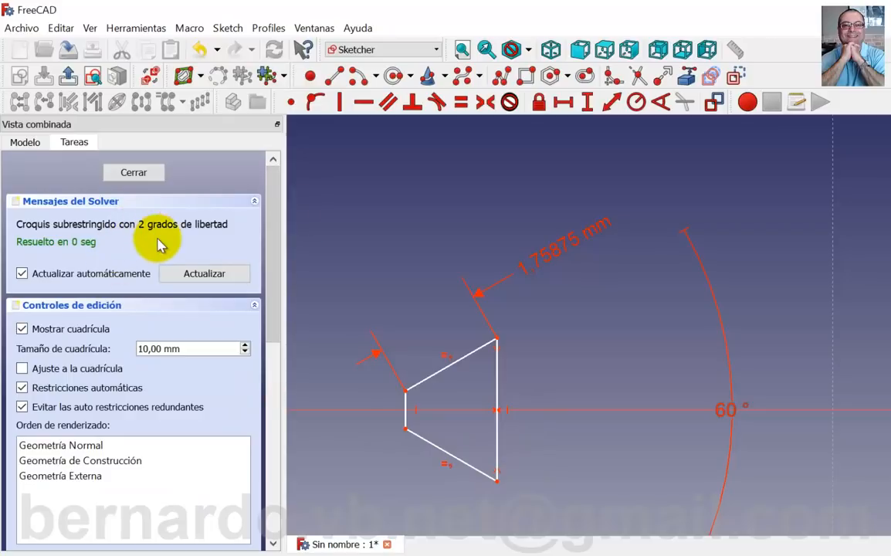
drag(497, 482, 529, 491)
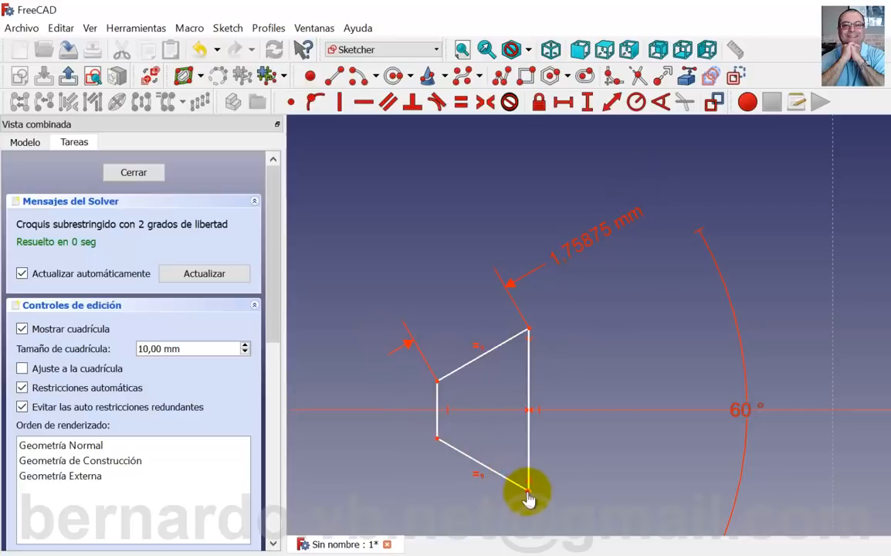
mouse_move(528, 493)
mouse_down()
mouse_move(533, 477)
mouse_move(530, 485)
mouse_up()
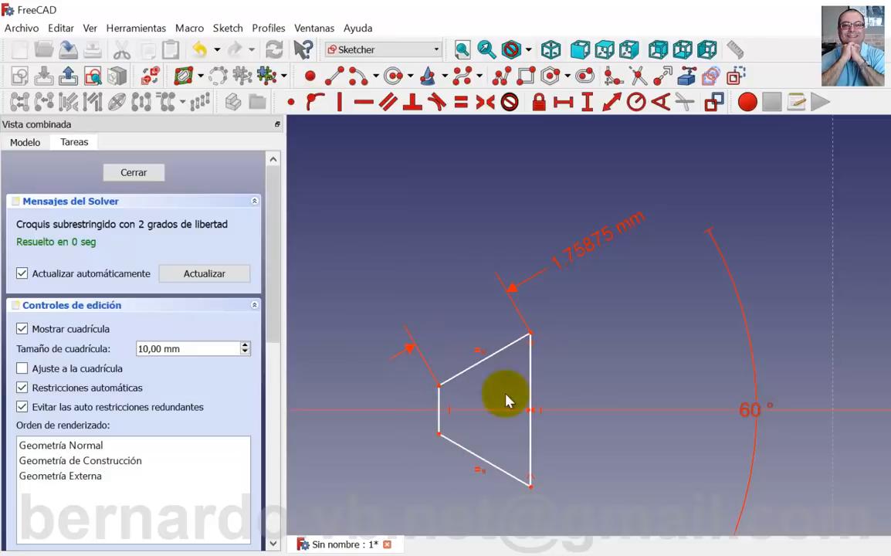
- Calculate the length of the profile's base in the Calculator by multiplying 0,866 by 2,5
click(530, 386)
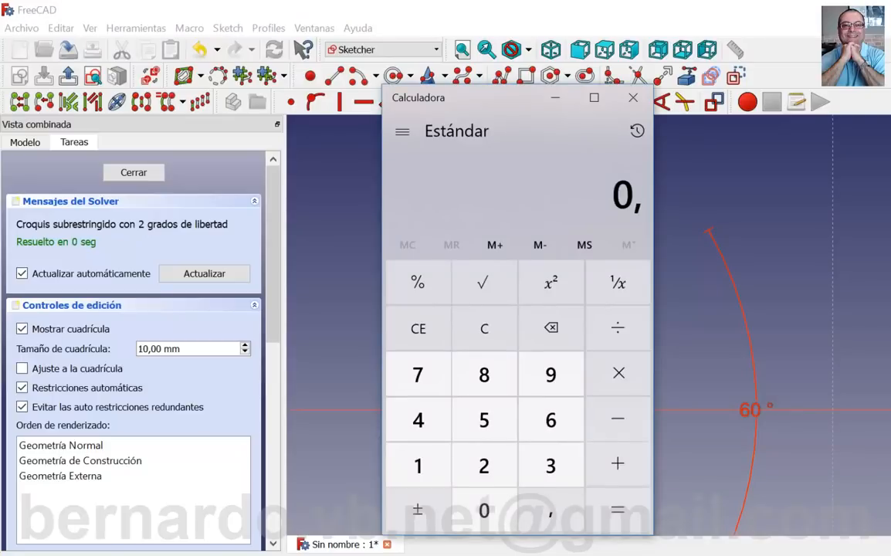
text(866)
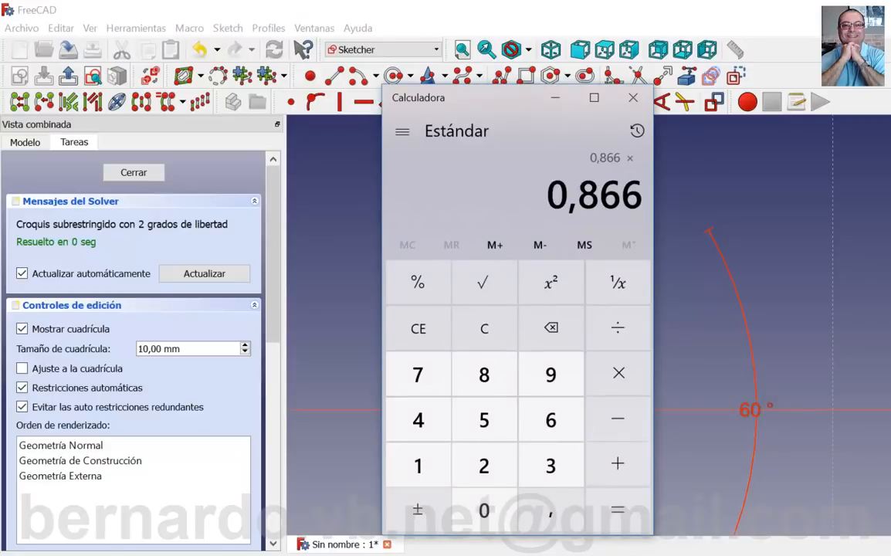
text(2,5)
key(Return)
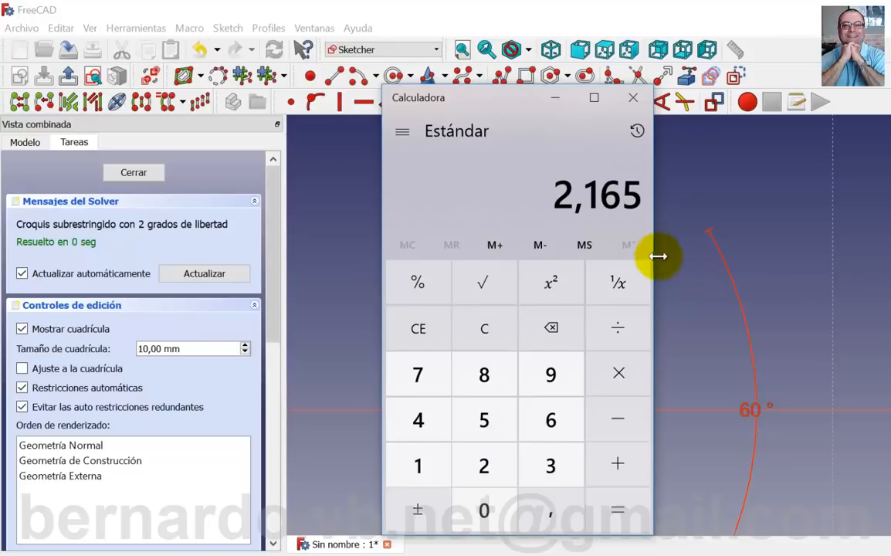
click(567, 100)
- Constrain the vertical base of the profile to 2,165 mm in FreeCAD and place its dimension outside the profile
click(529, 432)
click(587, 102)
text(2)
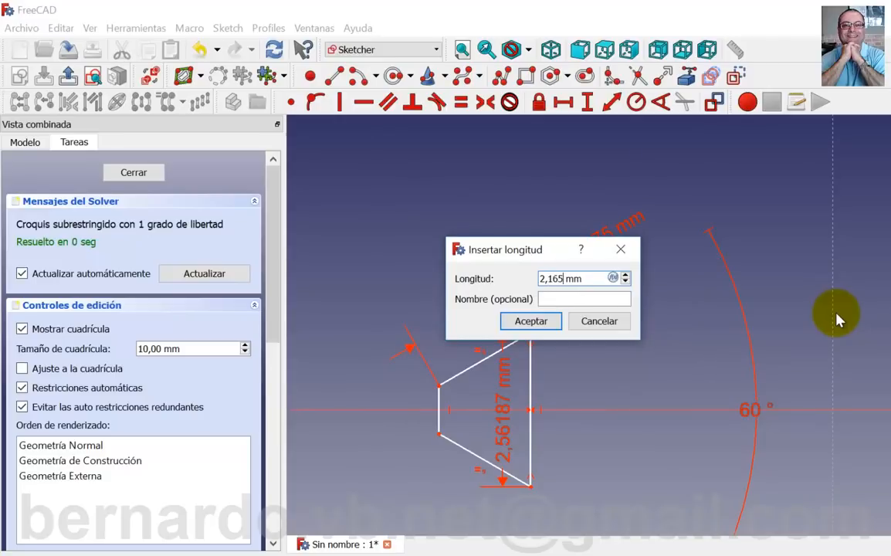
text(,165)
key(Return)
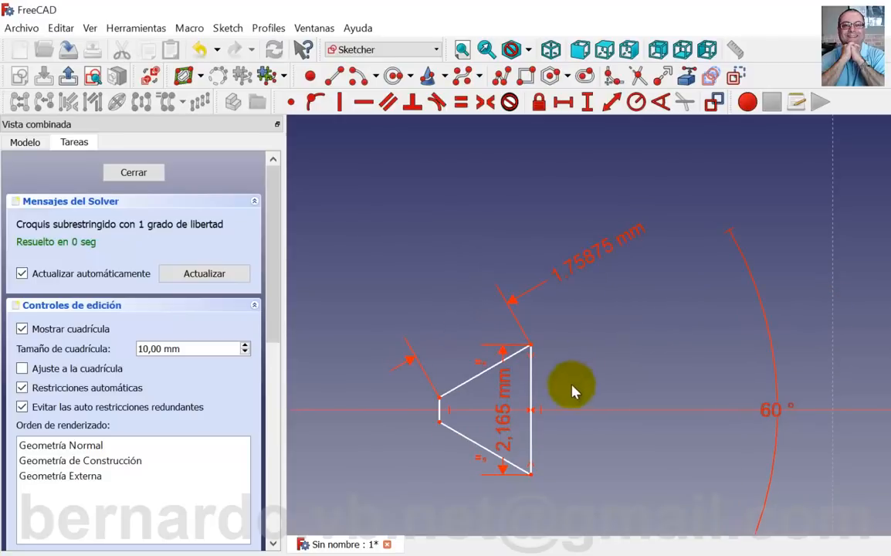
drag(505, 424, 581, 429)
mouse_move(476, 446)
mouse_down()
mouse_move(471, 436)
mouse_move(373, 436)
mouse_move(711, 437)
mouse_move(317, 437)
mouse_move(398, 432)
mouse_move(380, 431)
mouse_up()
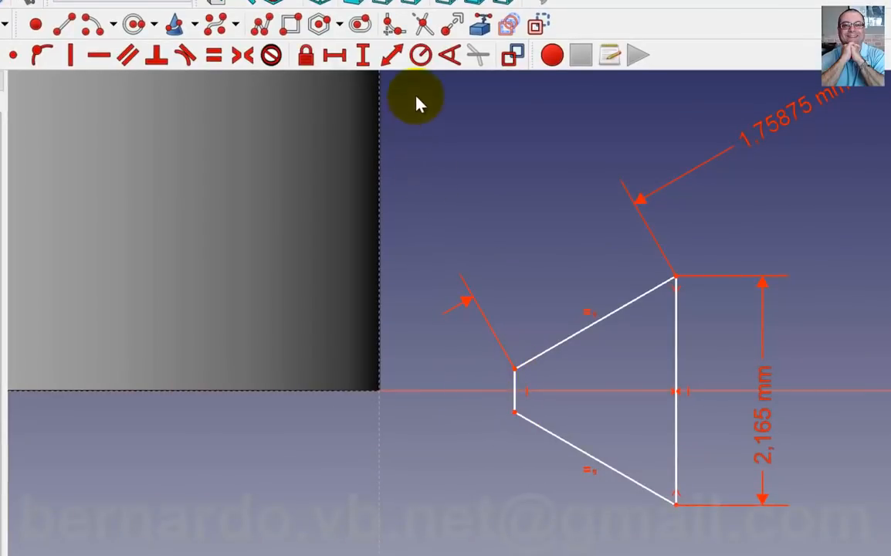
- Draw a small arc centred on the horizontal axis inside the profile, bulging just beyond the short vertical line
click(89, 31)
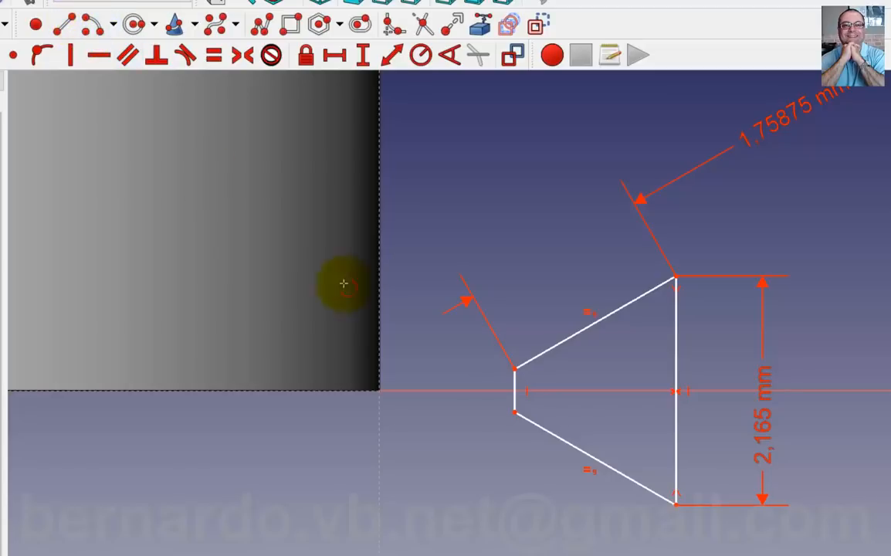
click(577, 391)
click(506, 378)
click(505, 407)
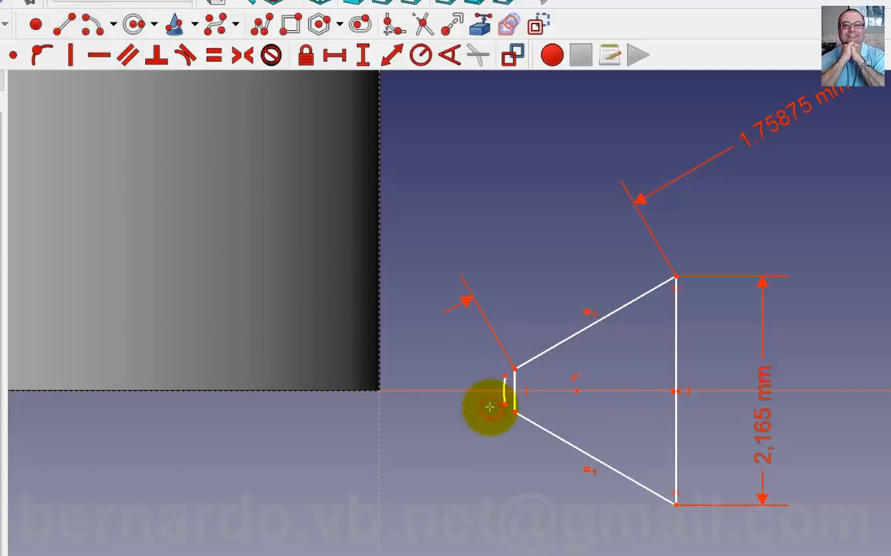
- Make the arc tangent at its upper end to the profile's upper slanted side
scroll(502, 405, up, 8)
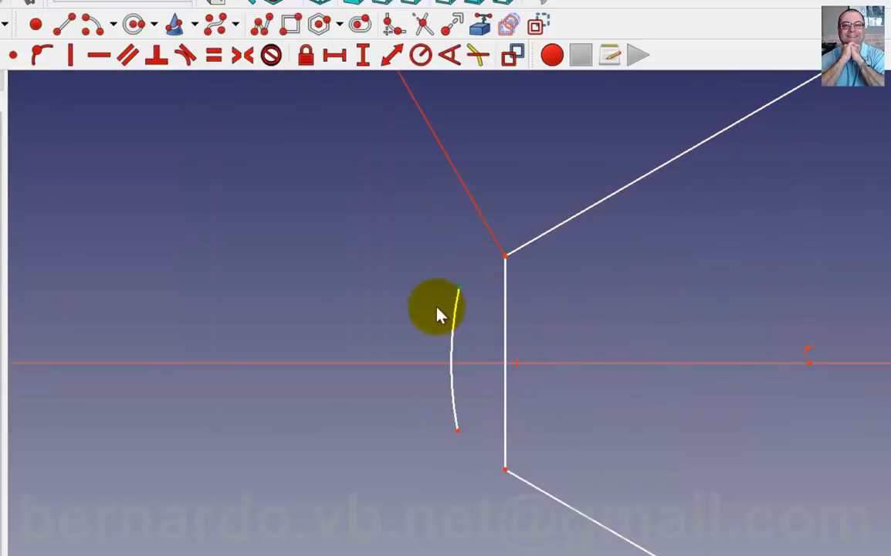
click(520, 247)
click(455, 353)
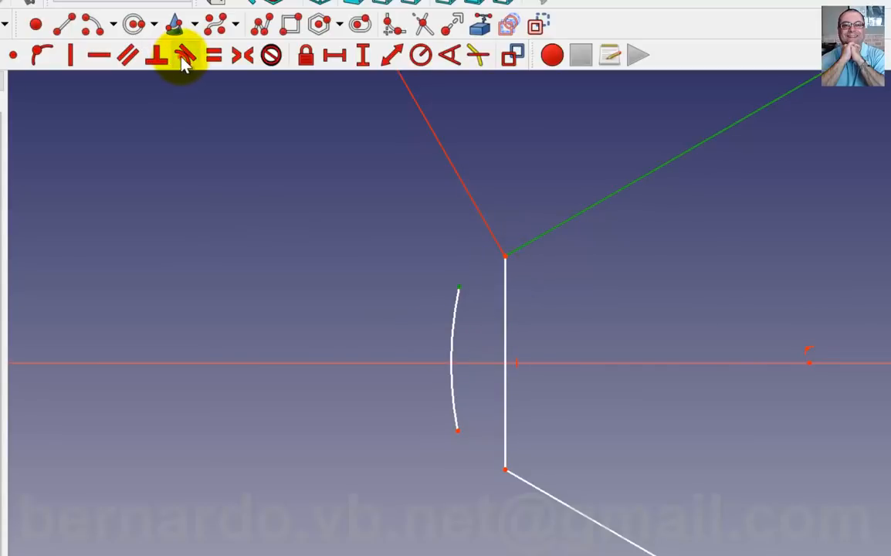
click(185, 56)
- Join the arc's ends to the upper and lower corners of the short vertical line with coincident constraints
mouse_move(664, 178)
mouse_down()
mouse_move(525, 258)
mouse_move(511, 270)
mouse_move(529, 285)
mouse_up()
click(14, 56)
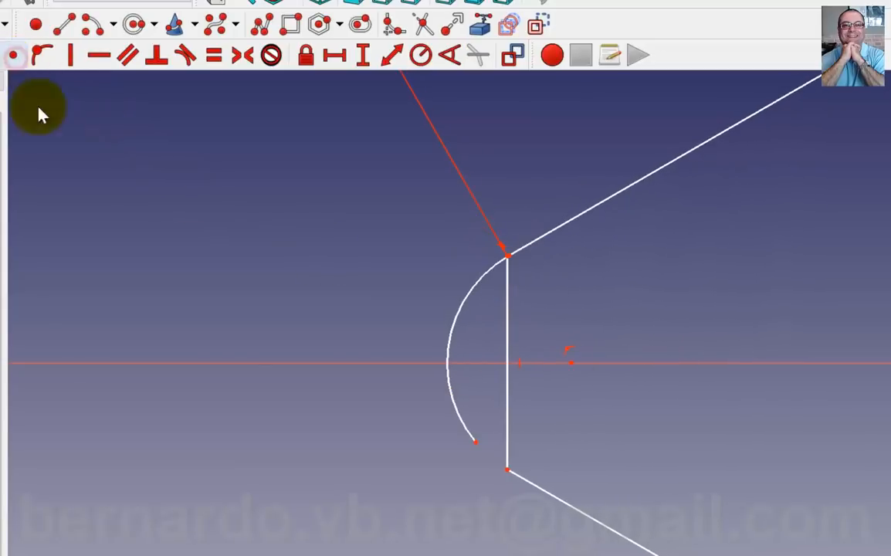
click(474, 443)
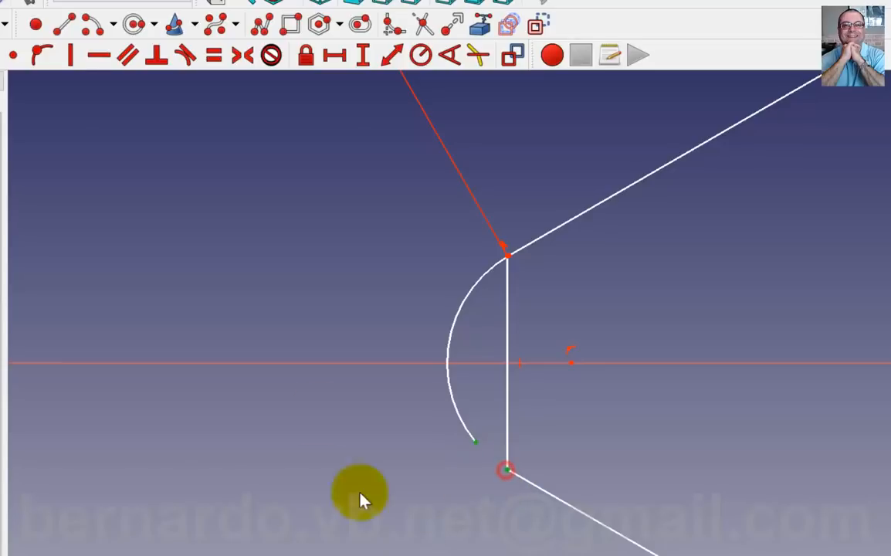
click(13, 55)
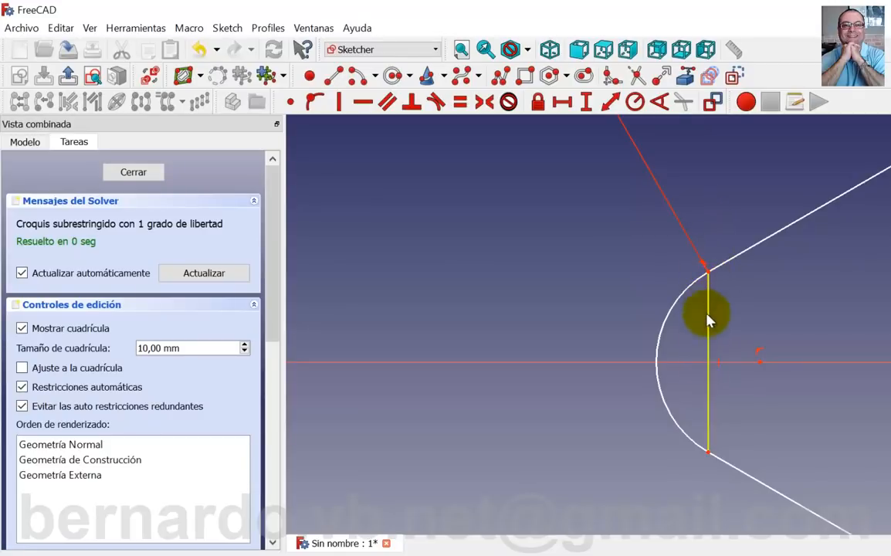
- Convert the short vertical line behind the arc into construction geometry
drag(706, 327, 706, 477)
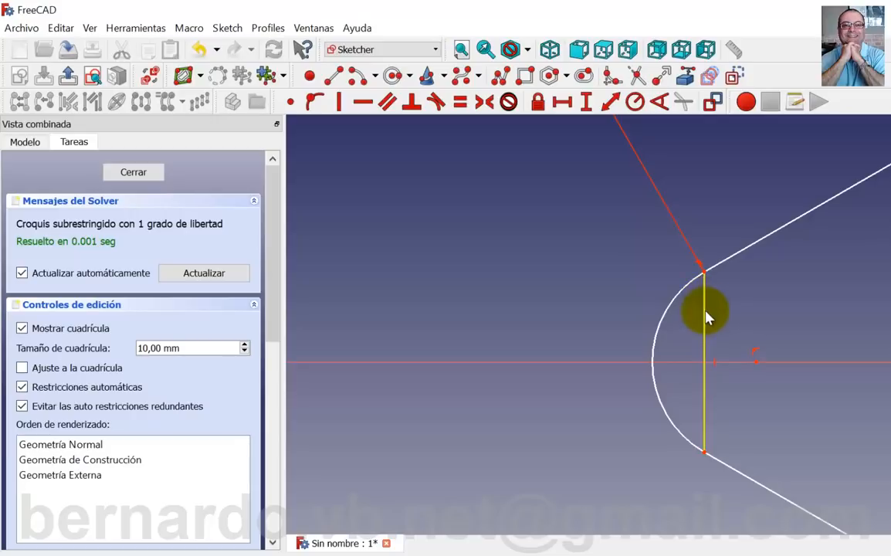
scroll(756, 297, down, 3)
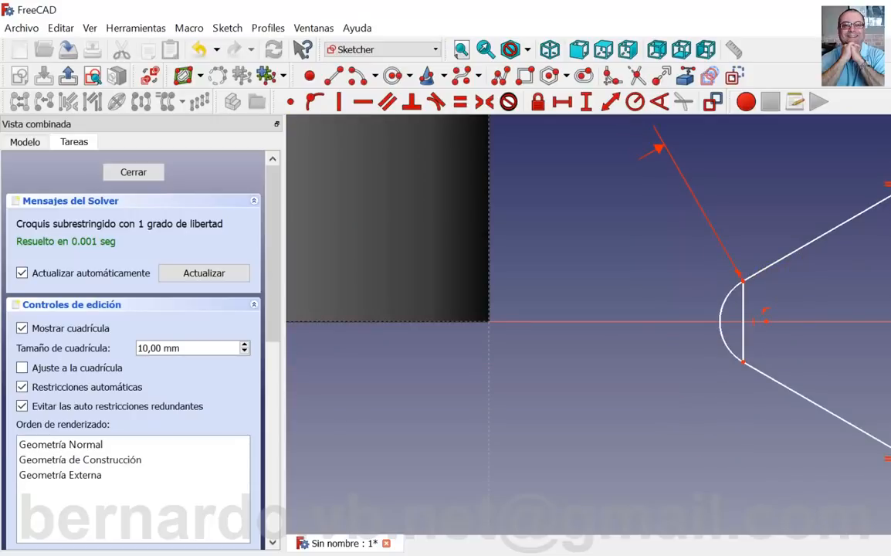
mouse_move(889, 256)
middle_down()
mouse_move(889, 277)
mouse_move(825, 322)
middle_up()
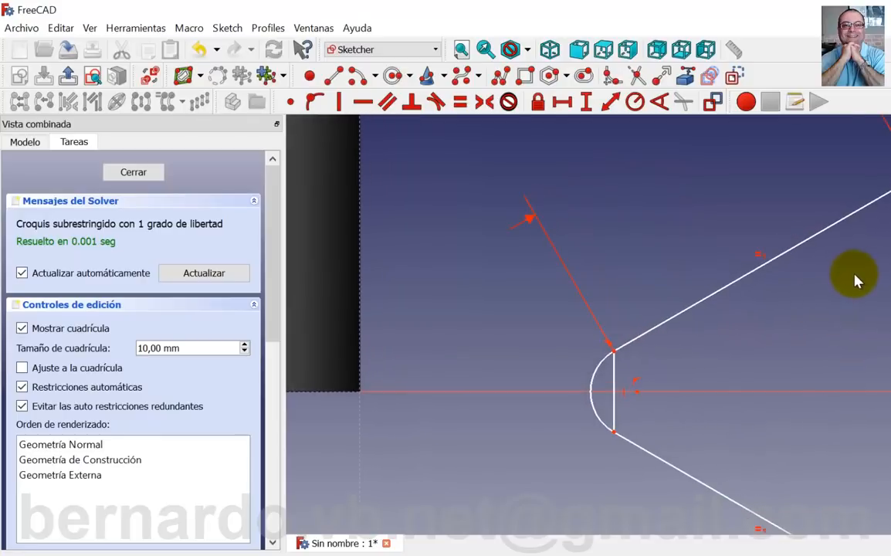
scroll(853, 273, down, 2)
mouse_move(853, 275)
middle_down()
mouse_move(780, 346)
mouse_move(757, 348)
middle_up()
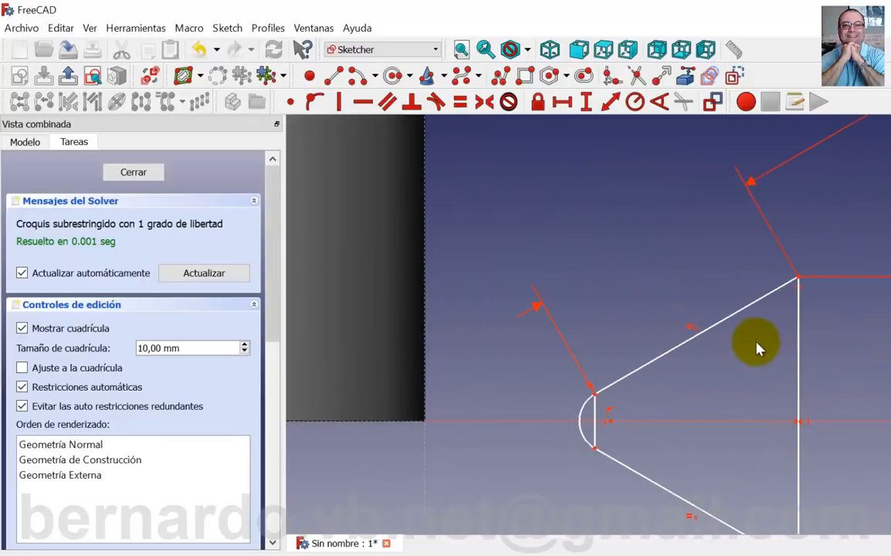
scroll(761, 305, down, 2)
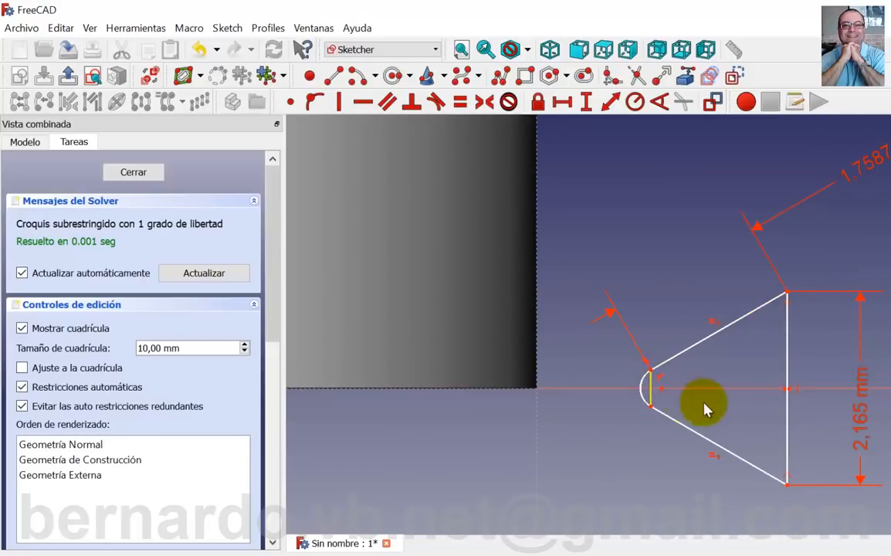
click(651, 396)
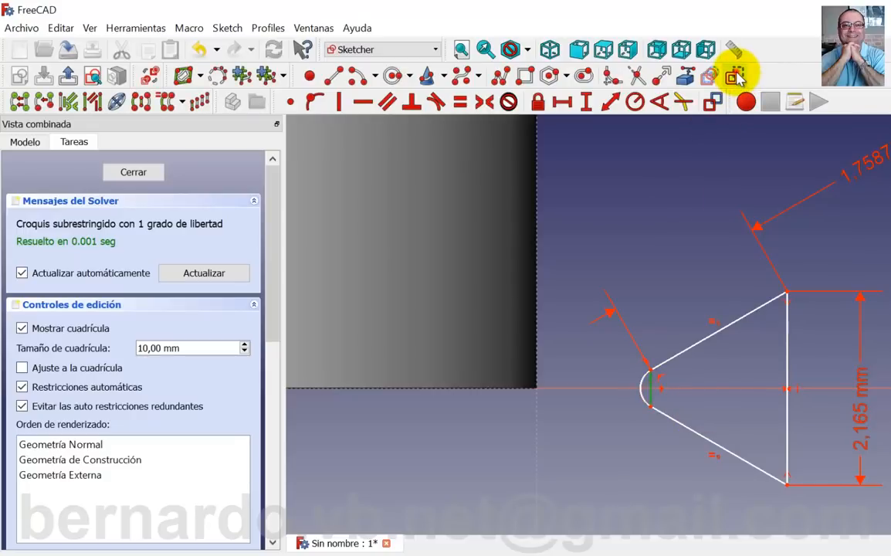
click(734, 77)
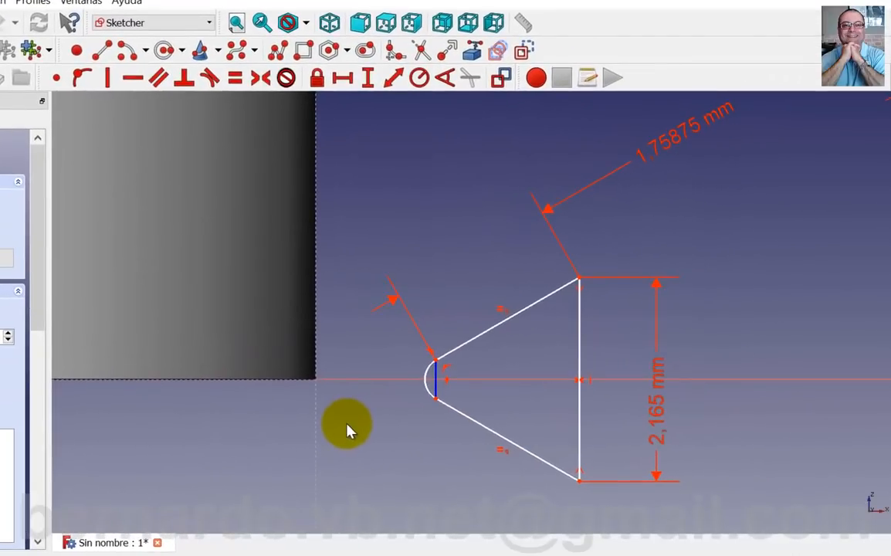
- Place a sketch point on the small arc at the profile's tip, just above the horizontal axis
scroll(348, 428, down, 2)
mouse_move(268, 438)
middle_down()
mouse_move(596, 389)
mouse_move(510, 390)
middle_up()
scroll(594, 392, down, 2)
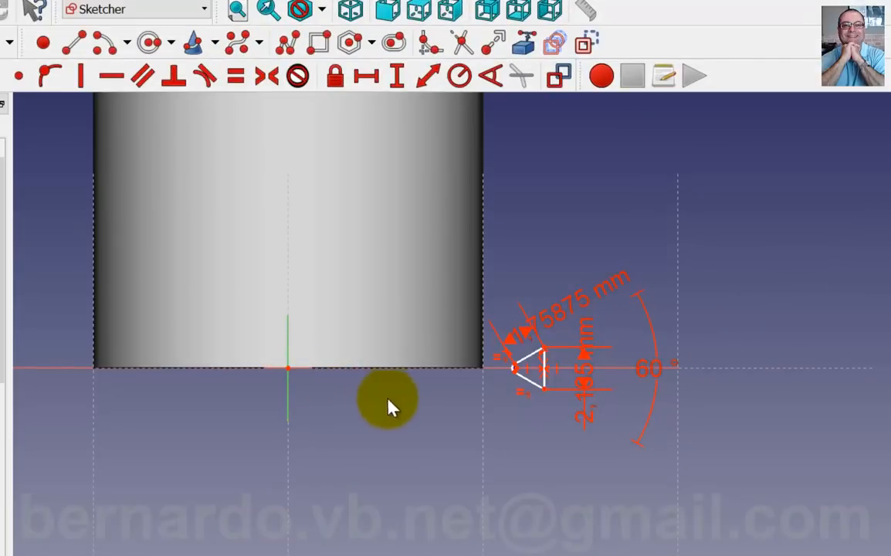
scroll(516, 369, up, 5)
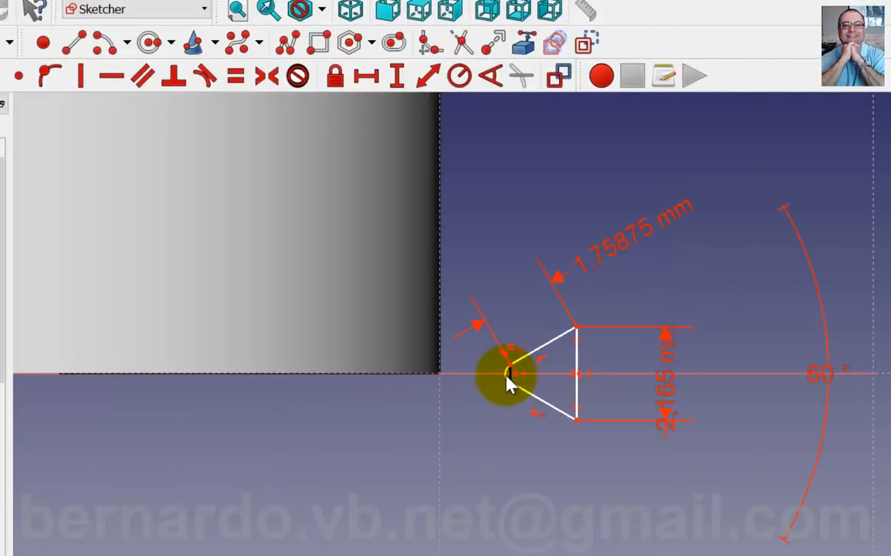
scroll(510, 384, down, 3)
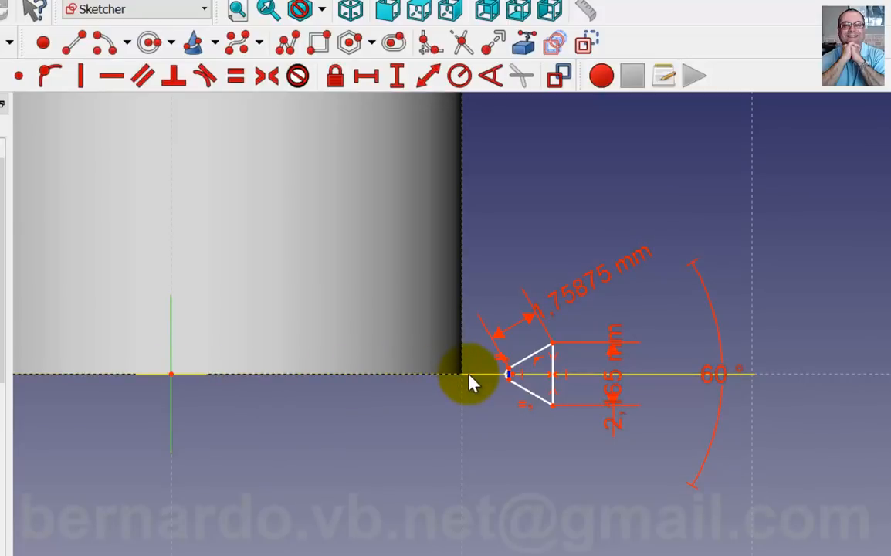
scroll(433, 394, up, 2)
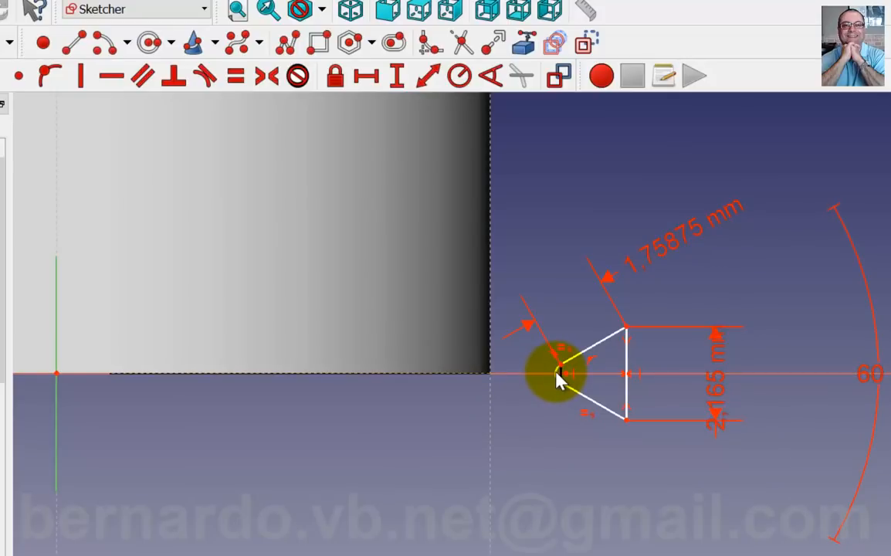
scroll(559, 379, up, 3)
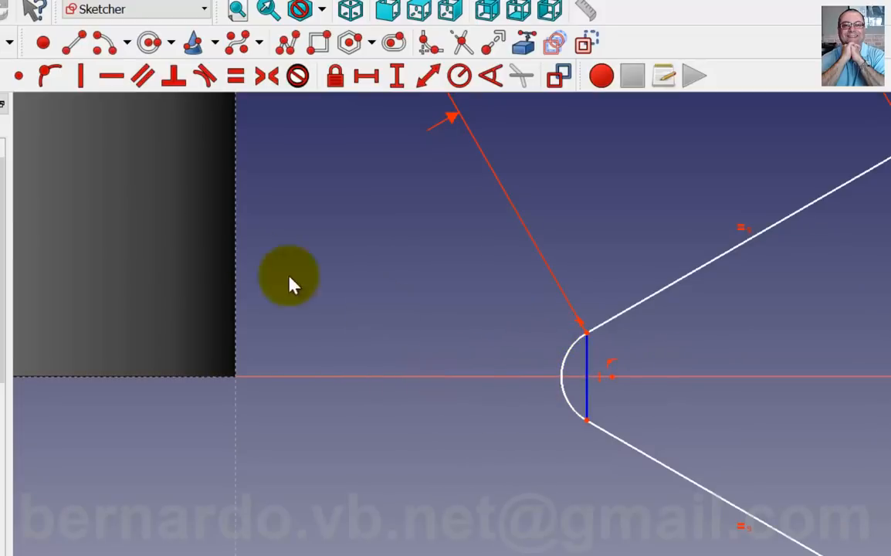
click(42, 42)
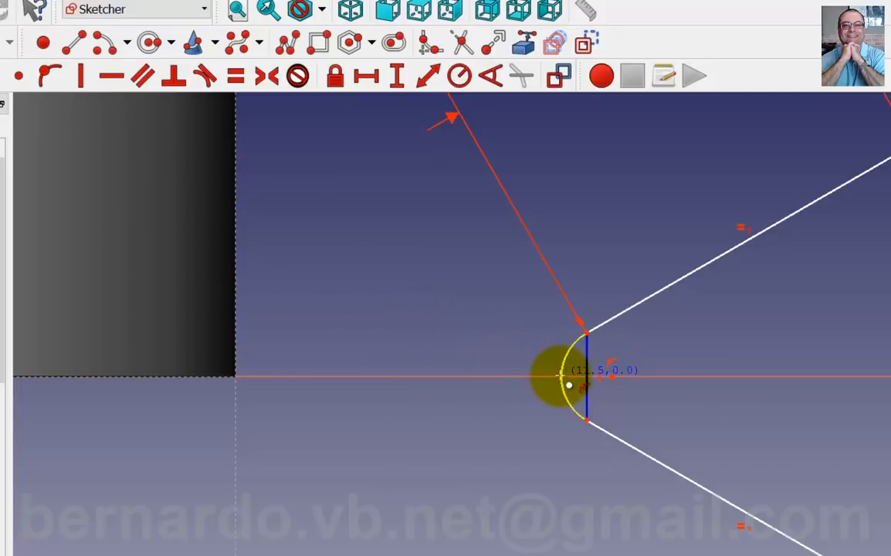
click(565, 362)
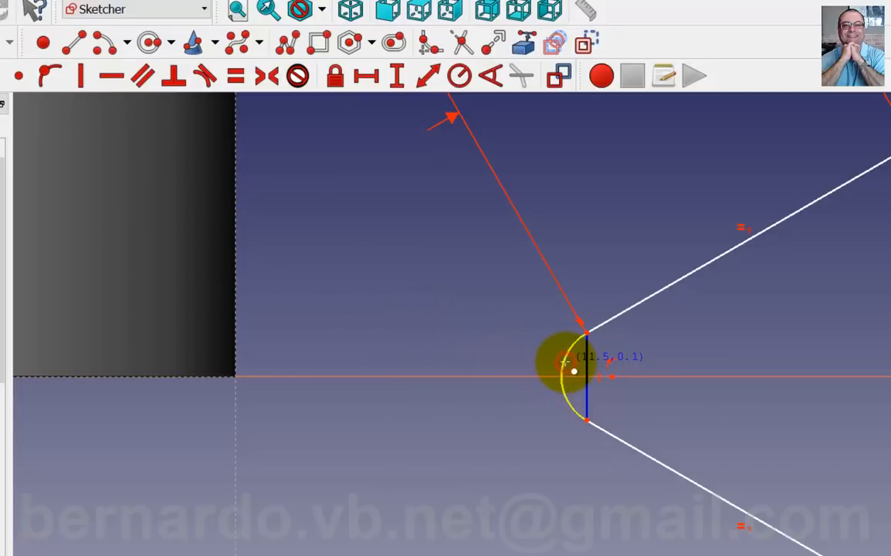
right_click(527, 405)
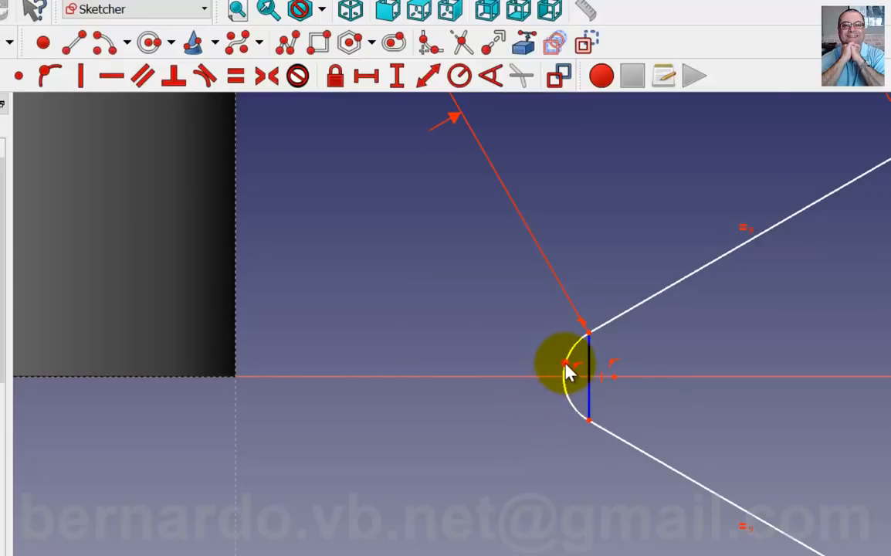
- Constrain the point on the arc to lie on the horizontal axis
click(566, 364)
click(547, 377)
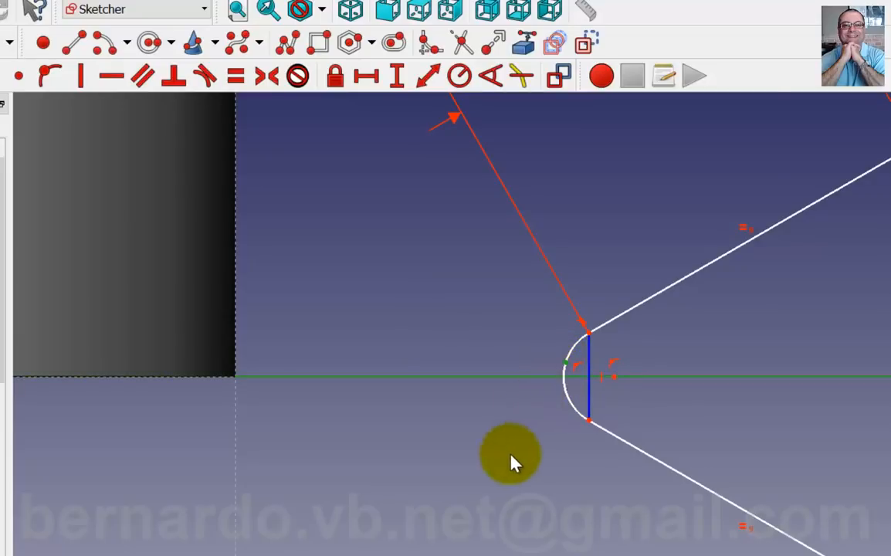
click(44, 80)
- Constrain the horizontal distance between the vertical axis and the point on the arc to 16,933/2 mm
scroll(467, 393, down, 4)
middle_drag(417, 410, 533, 428)
scroll(632, 393, up, 2)
click(633, 393)
scroll(634, 393, down, 6)
middle_drag(434, 455, 429, 457)
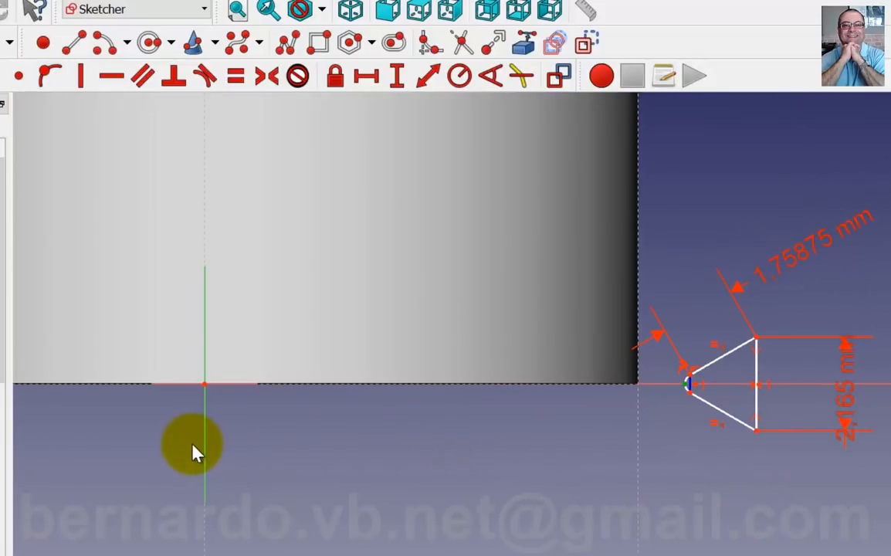
click(204, 426)
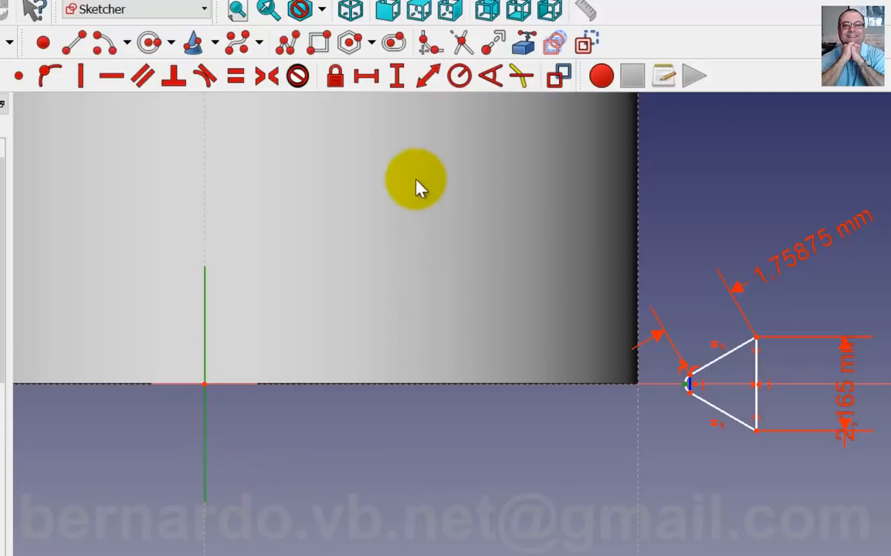
click(368, 76)
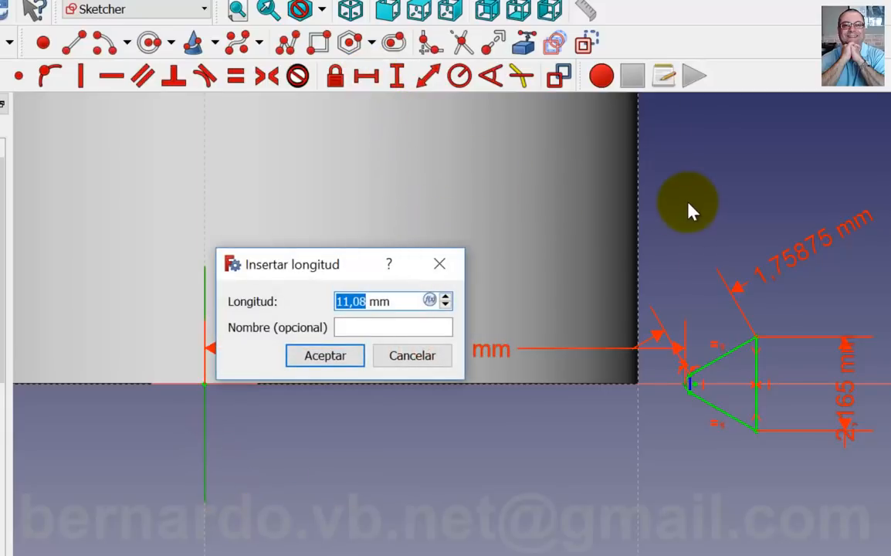
text(1)
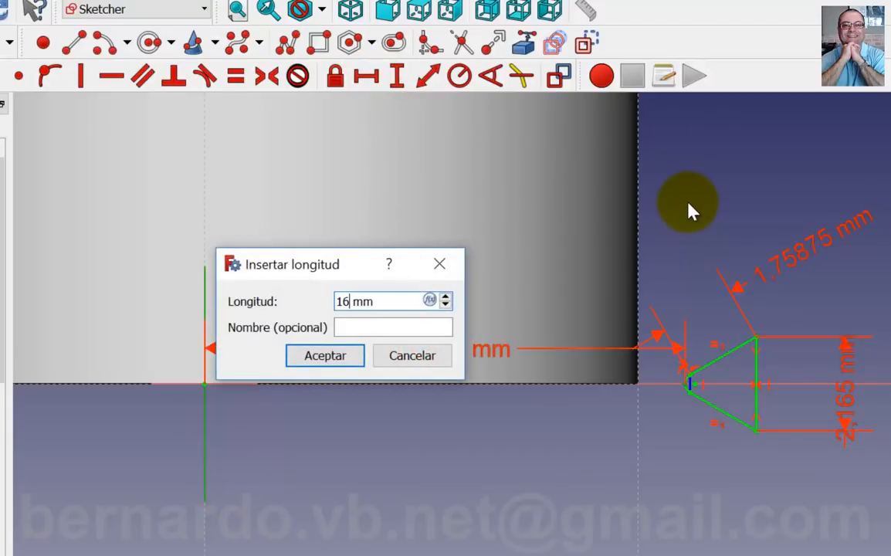
text(6,933/2)
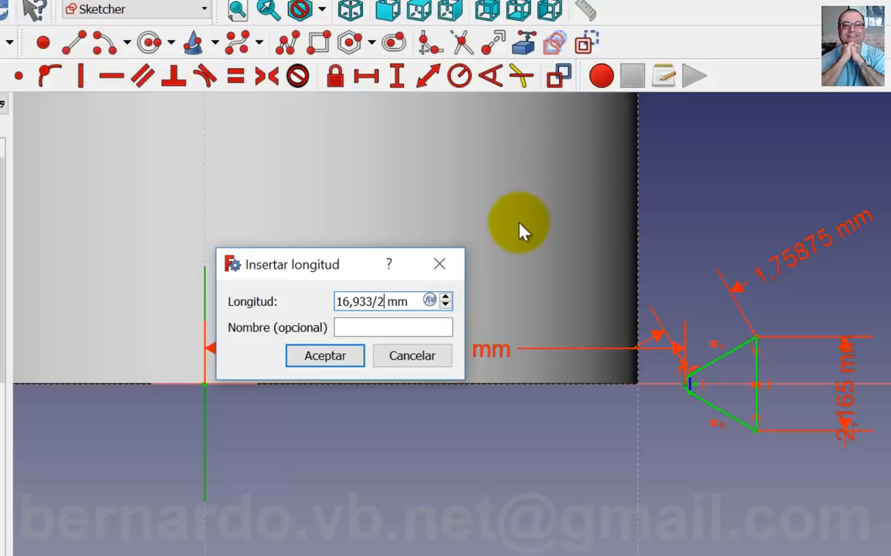
click(331, 359)
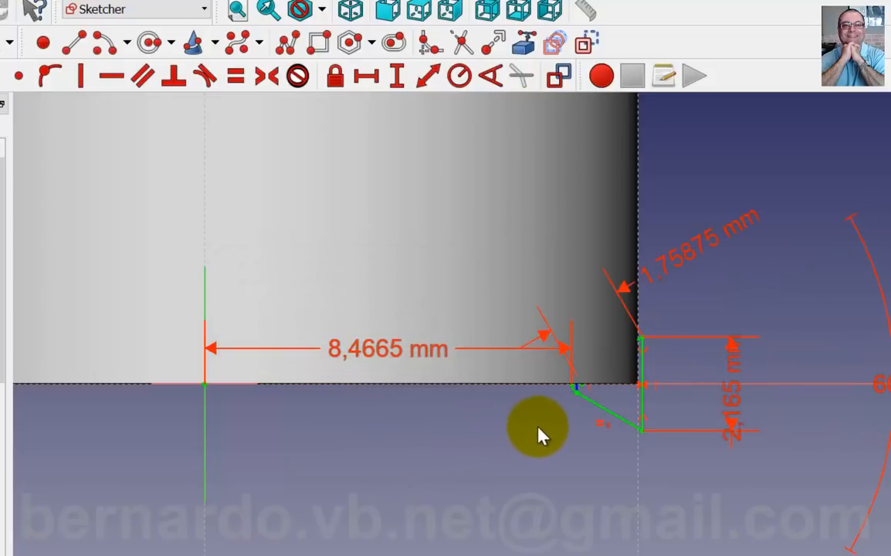
- Move the new horizontal distance dimension below the cylinder's base and close the sketch
click(360, 354)
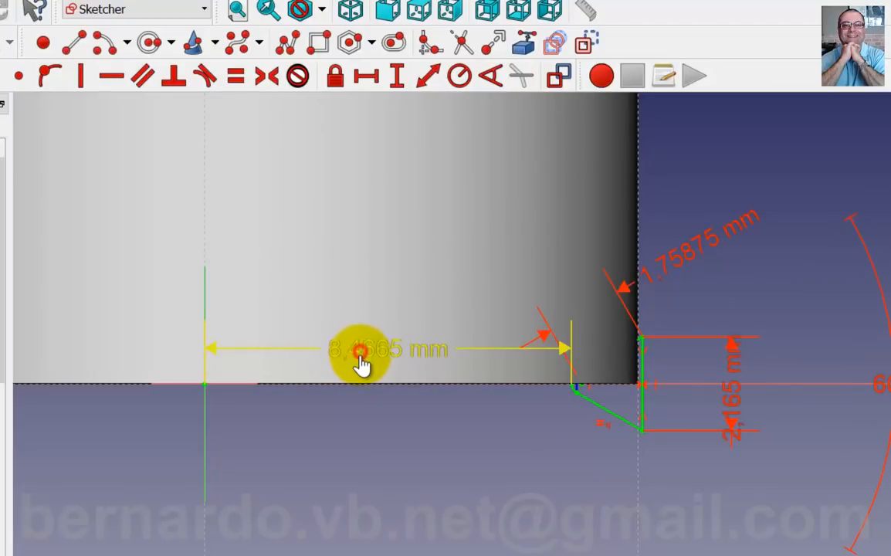
mouse_move(360, 357)
mouse_down()
mouse_move(360, 440)
mouse_move(379, 457)
mouse_up()
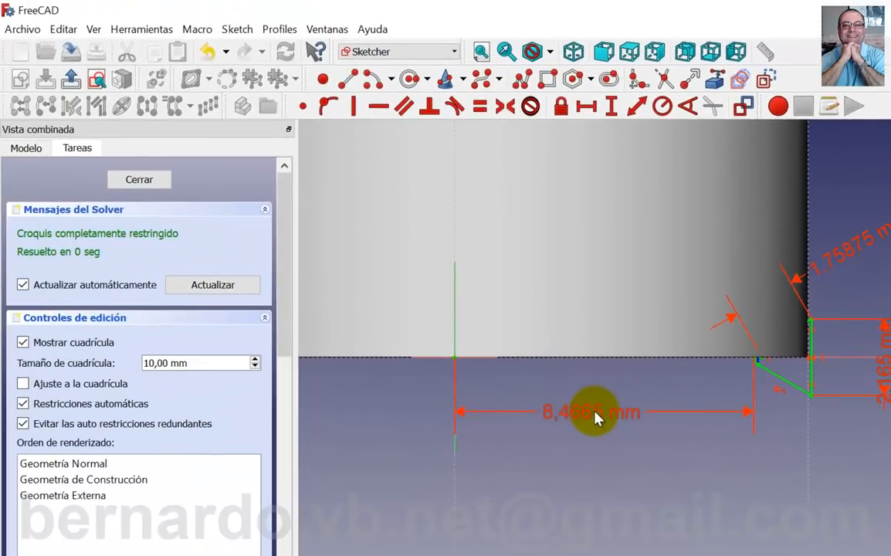
click(139, 179)
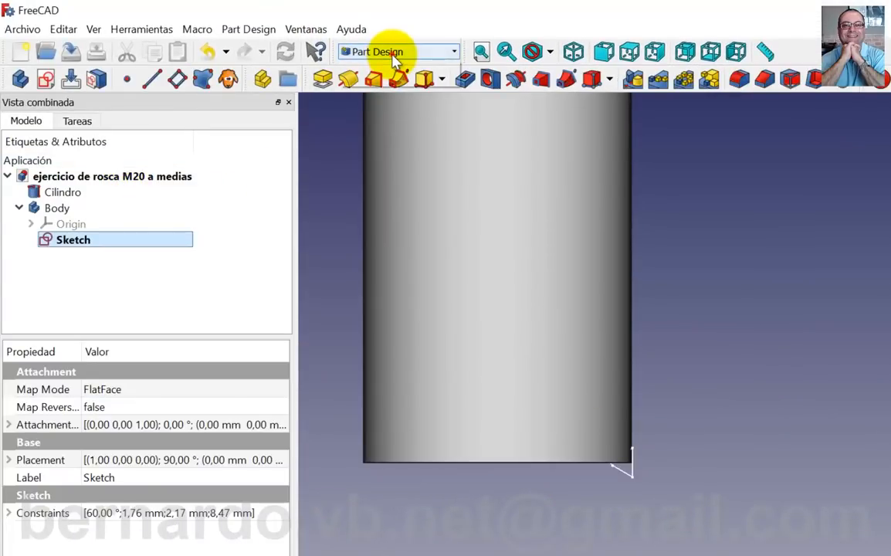
- In the Part workbench, chamfer the cylinder's bottom edge with a length of 3 mm
click(394, 54)
click(382, 202)
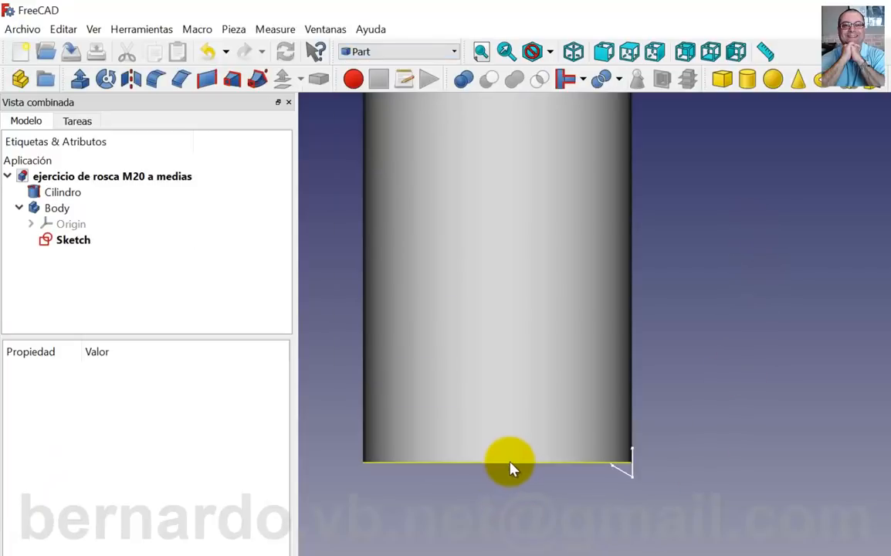
key(ctrl+z)
click(535, 463)
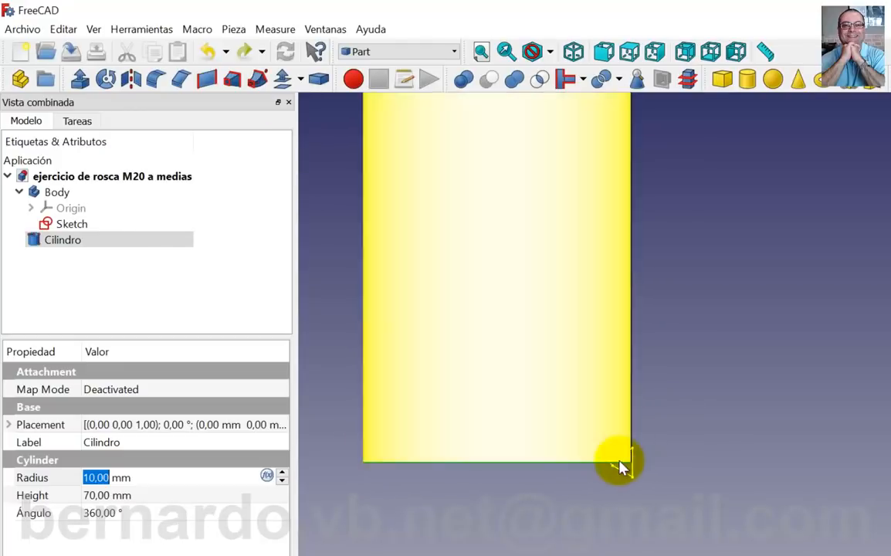
click(181, 81)
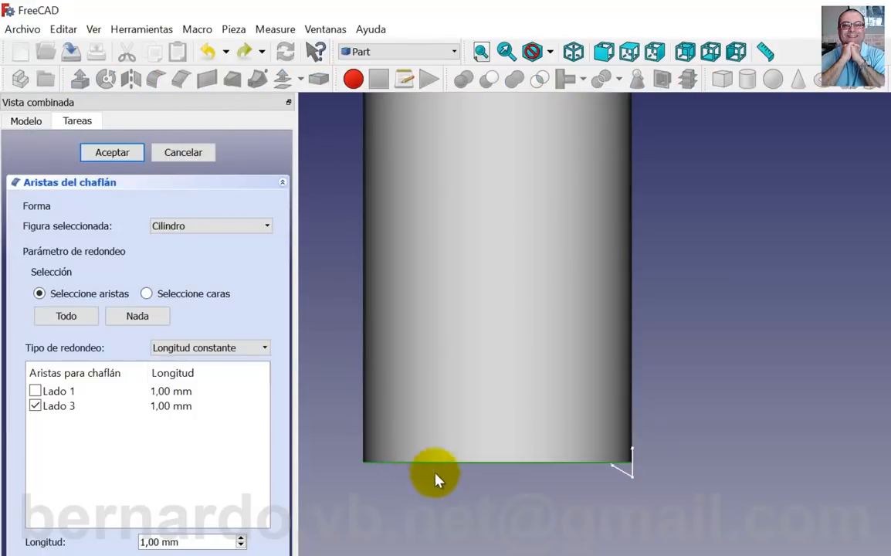
drag(204, 539, 104, 541)
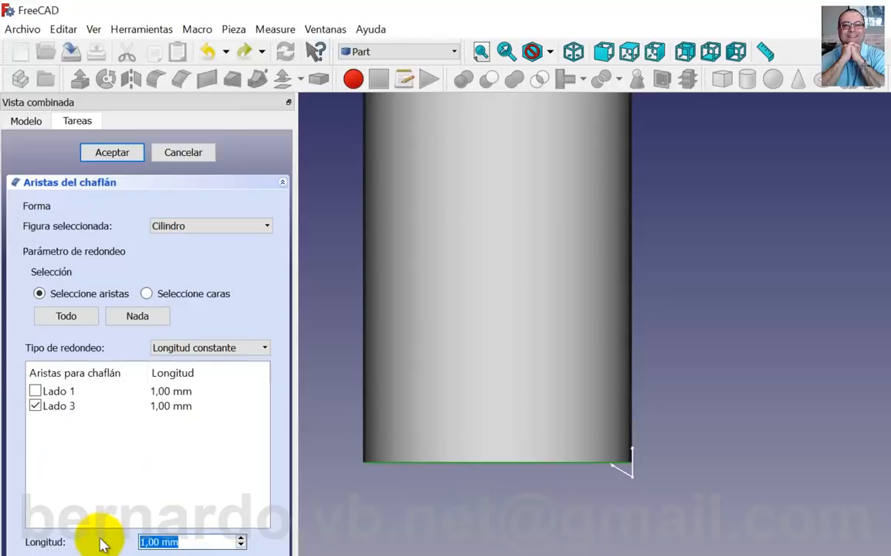
text(3)
click(118, 151)
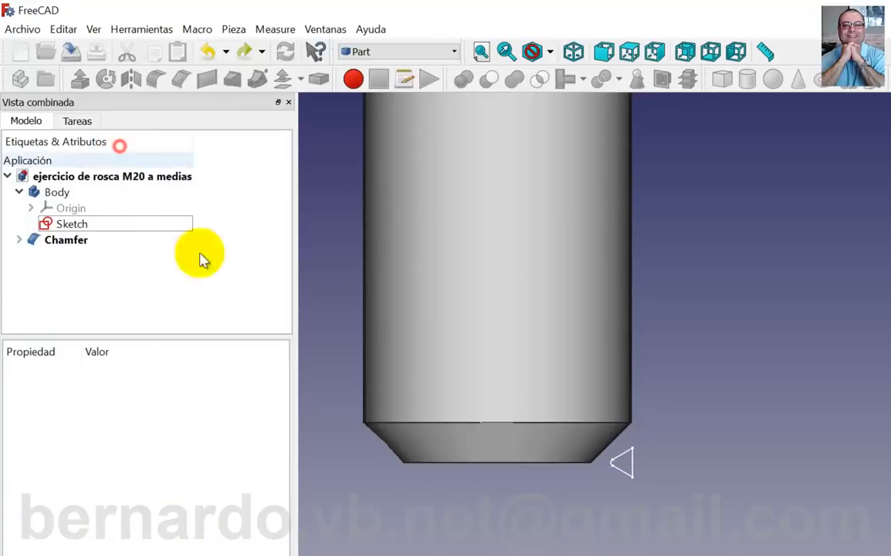
- Create a right-handed helix primitive with 2,5 mm pitch, 25 mm height and 10 mm radius, and close the primitives task
click(845, 79)
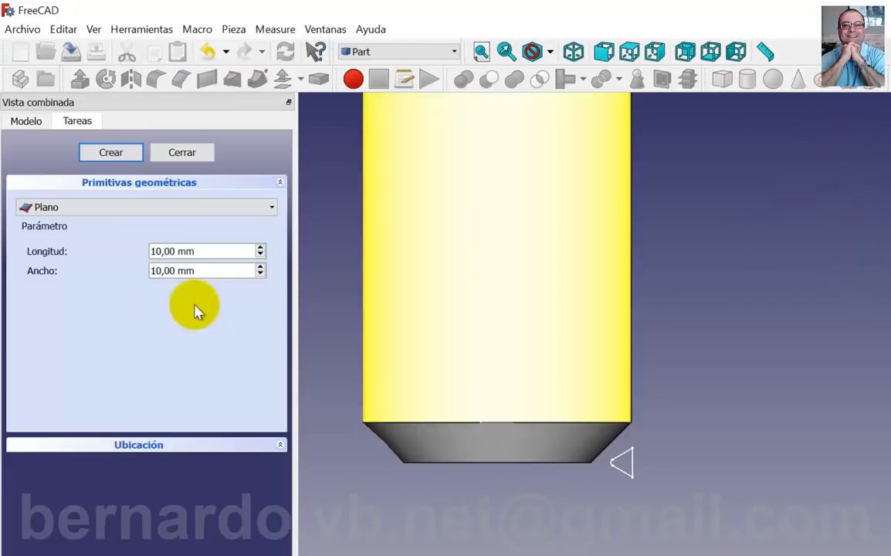
click(223, 215)
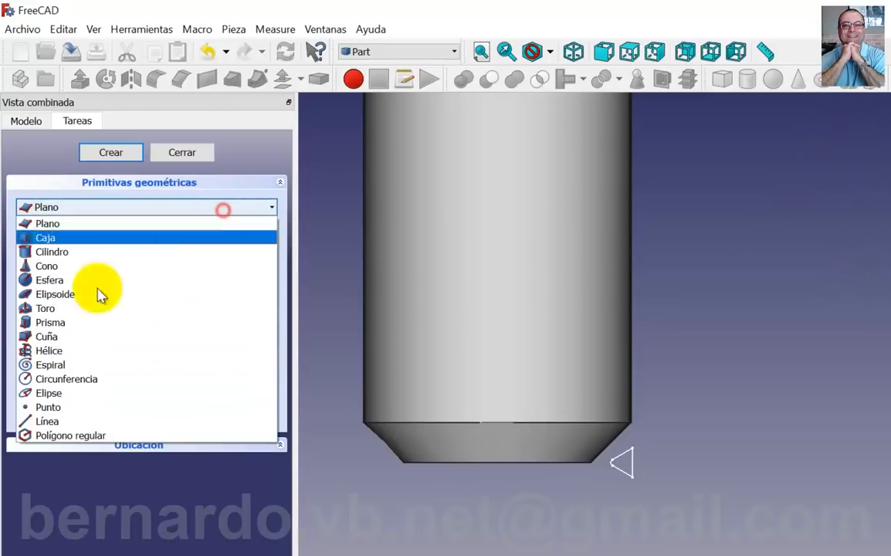
click(56, 351)
click(228, 251)
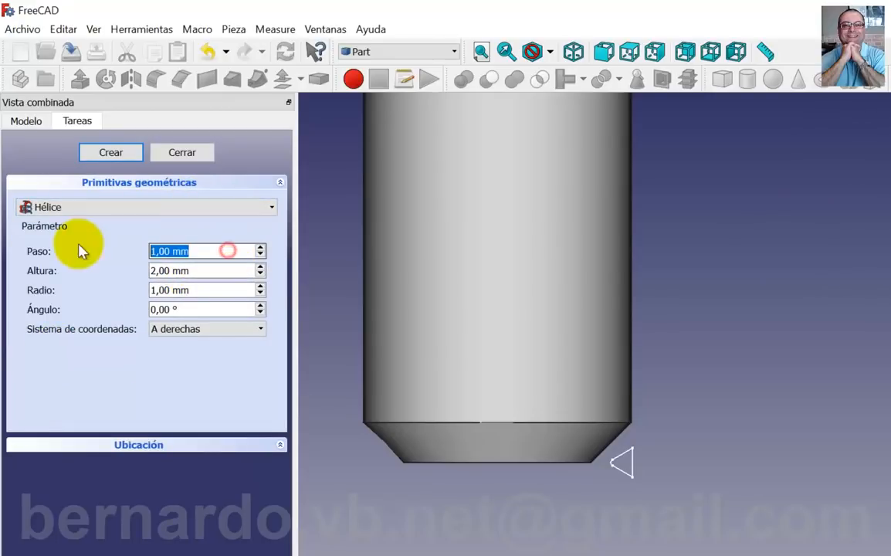
text(2,5)
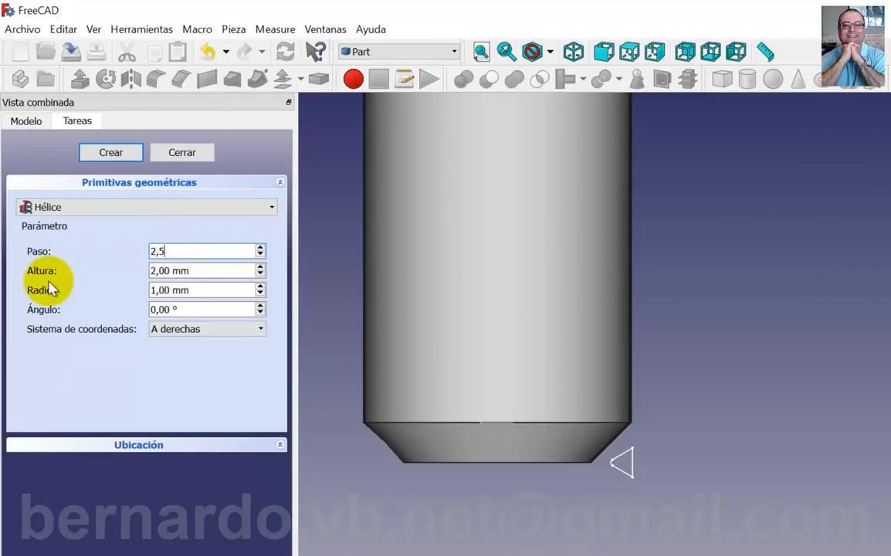
key(Tab)
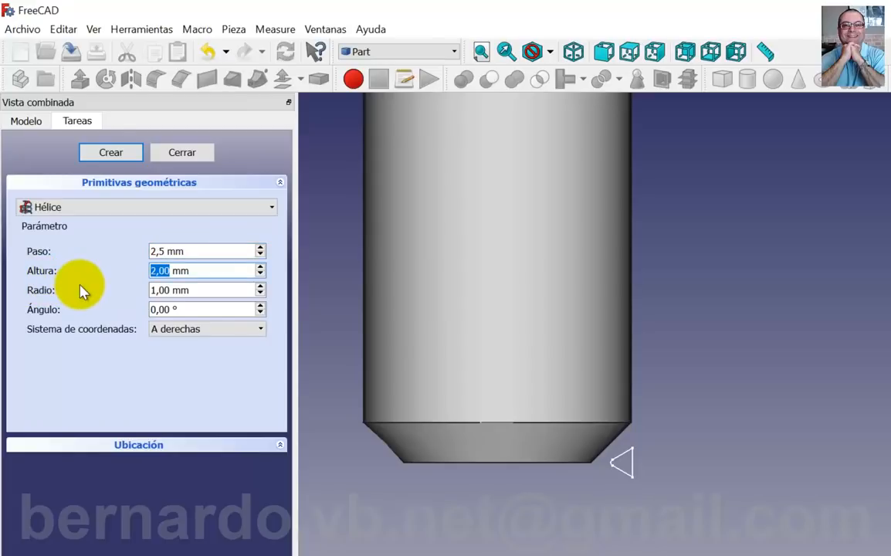
text(2)
click(193, 290)
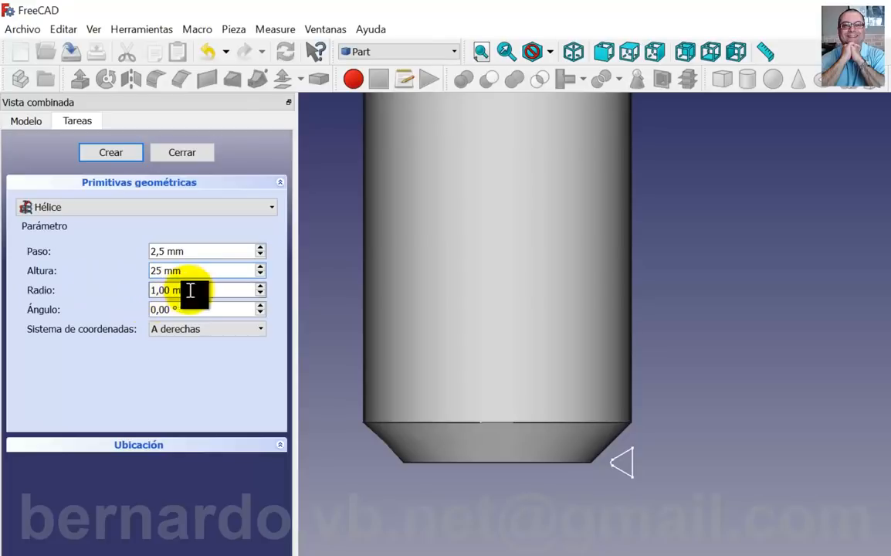
text(10)
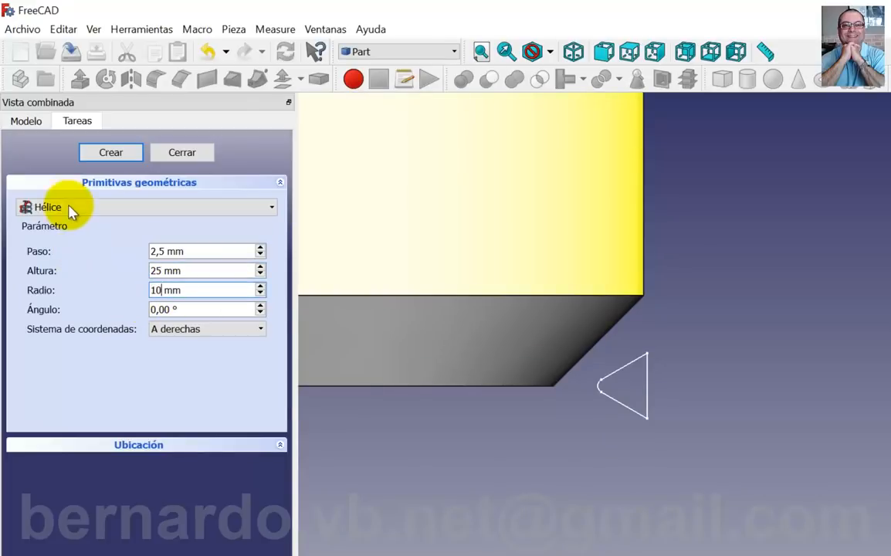
click(86, 153)
scroll(771, 495, up, 6)
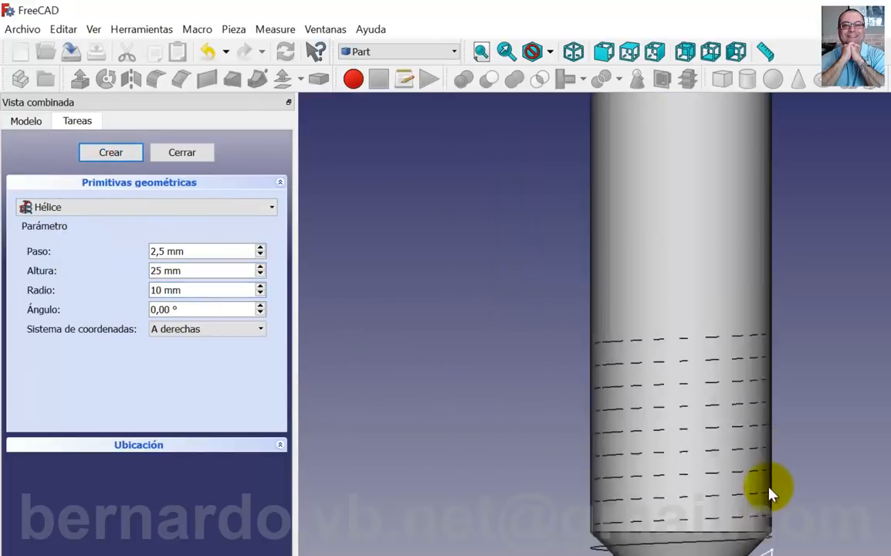
middle_drag(679, 471, 505, 193)
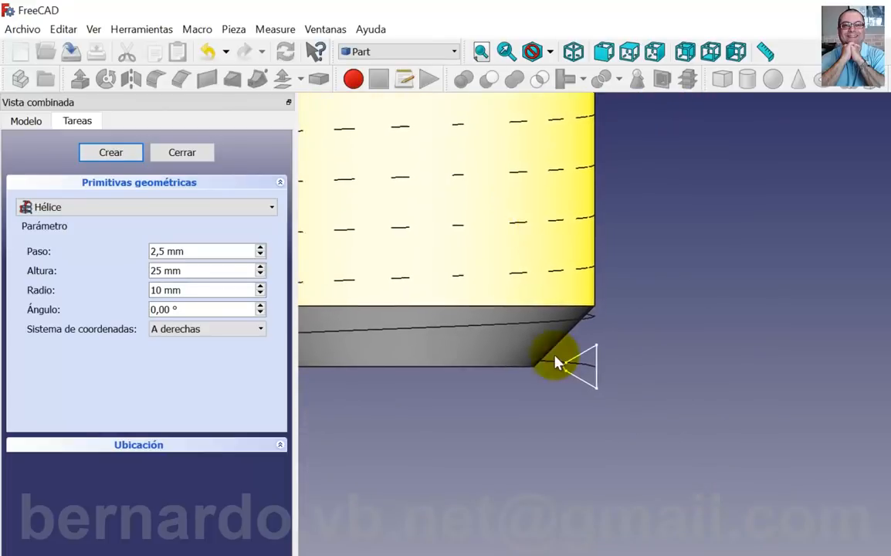
scroll(610, 374, up, 5)
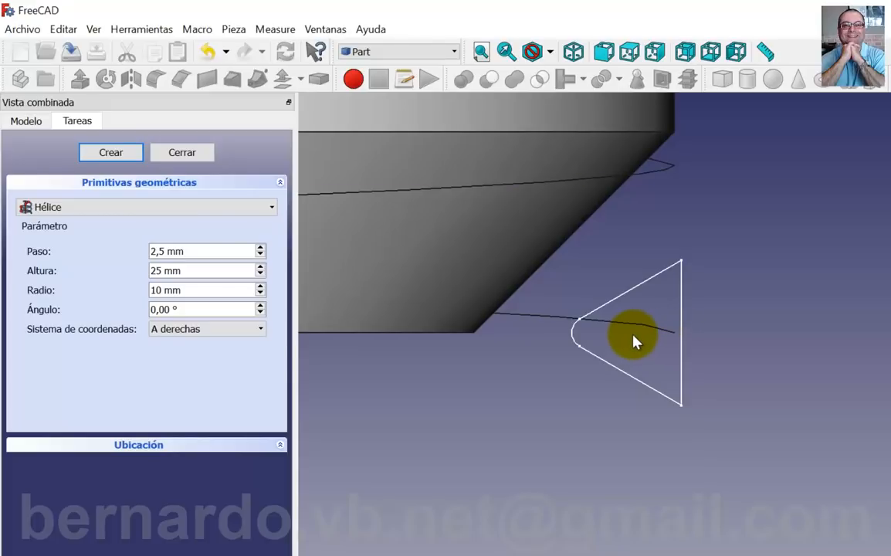
scroll(632, 340, down, 3)
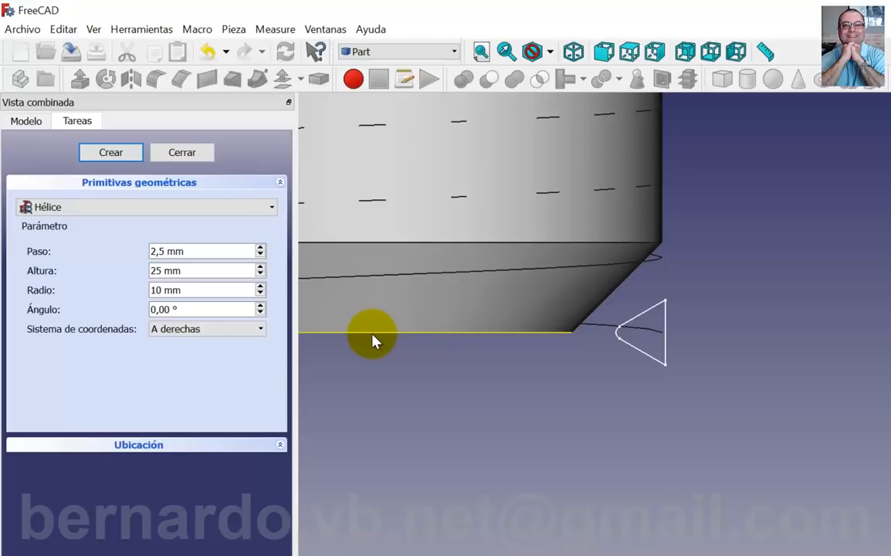
click(112, 154)
click(159, 153)
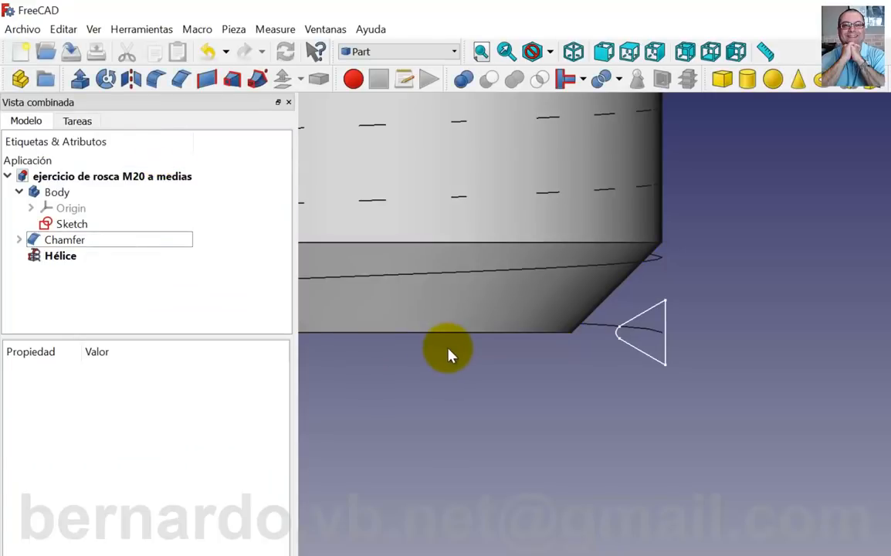
- Sweep the thread profile sketch along the helix as a solid with the fixed angle option (Ángulo fijo) enabled
scroll(447, 348, down, 2)
middle_drag(447, 348, 597, 472)
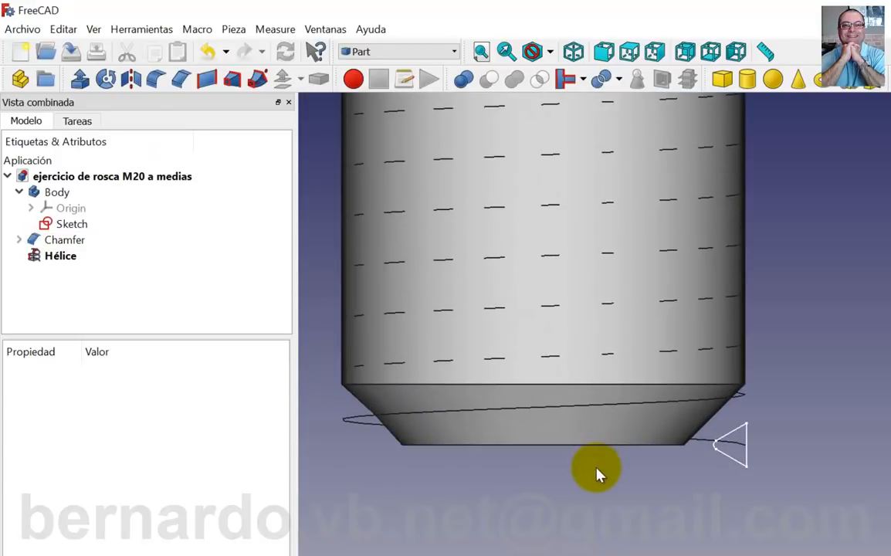
scroll(355, 390, down, 3)
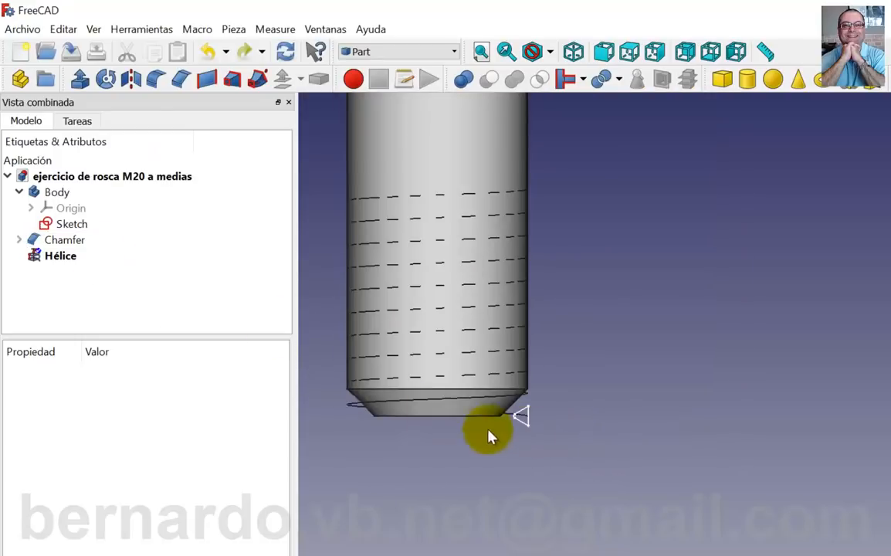
click(258, 79)
double_click(59, 235)
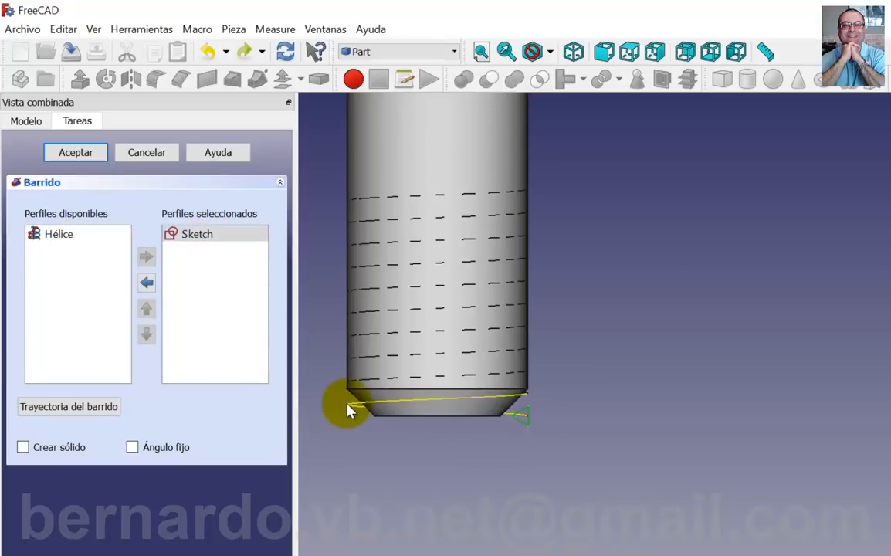
click(345, 407)
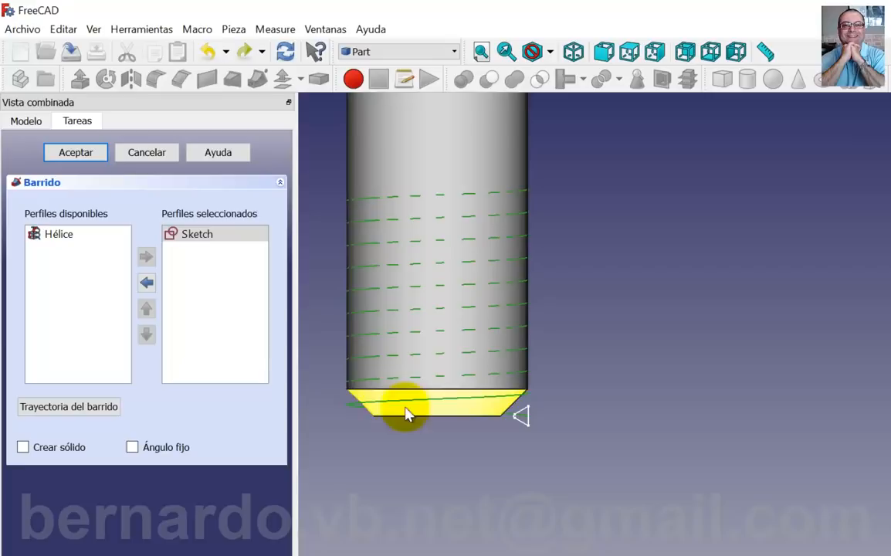
click(22, 447)
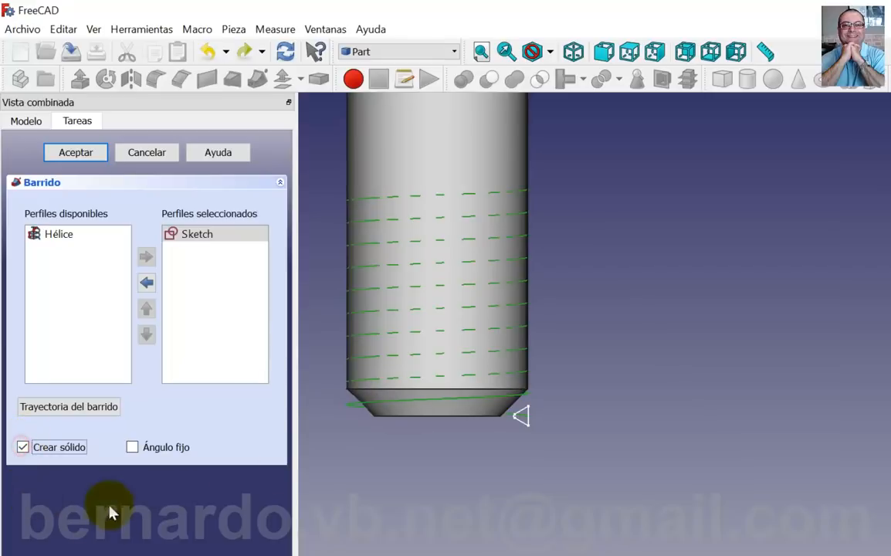
click(132, 447)
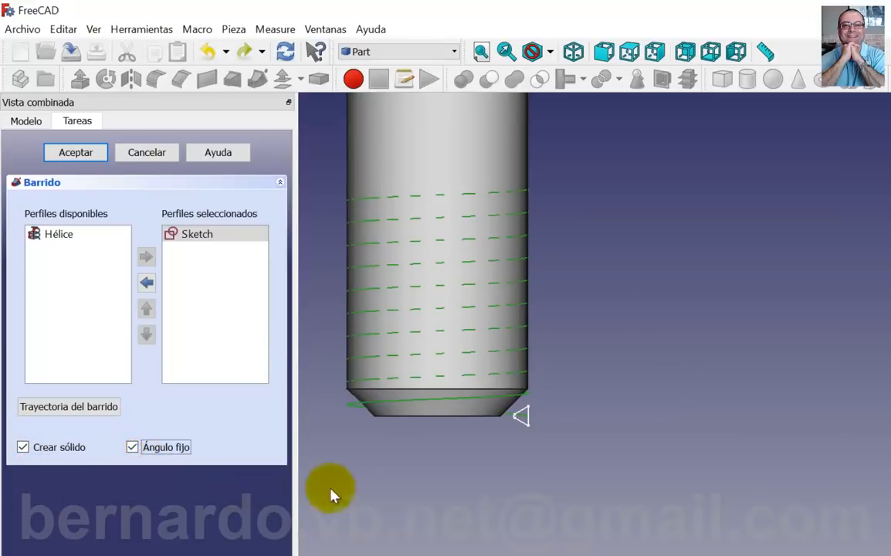
scroll(434, 382, up, 2)
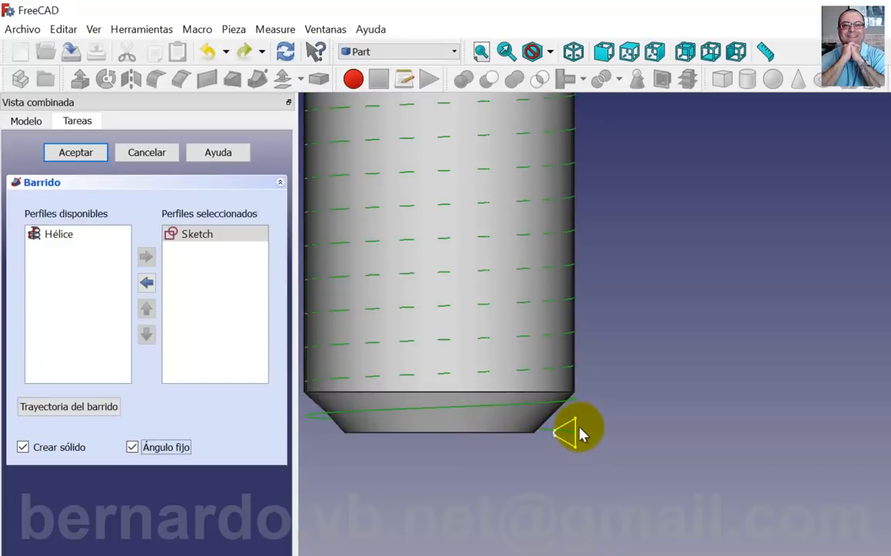
middle_drag(540, 264, 560, 310)
click(87, 156)
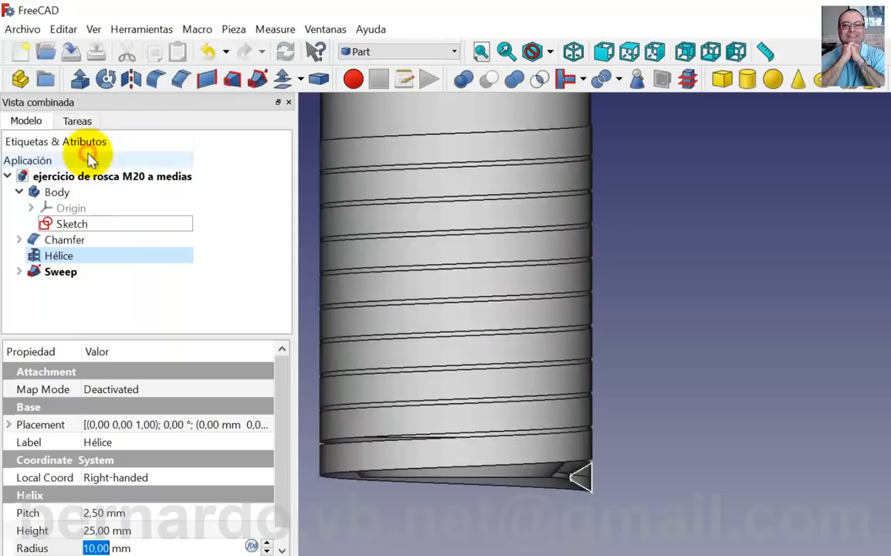
- Cut the swept thread solid from the chamfered cylinder with a Boolean cut
scroll(559, 394, down, 3)
middle_drag(533, 466, 446, 260)
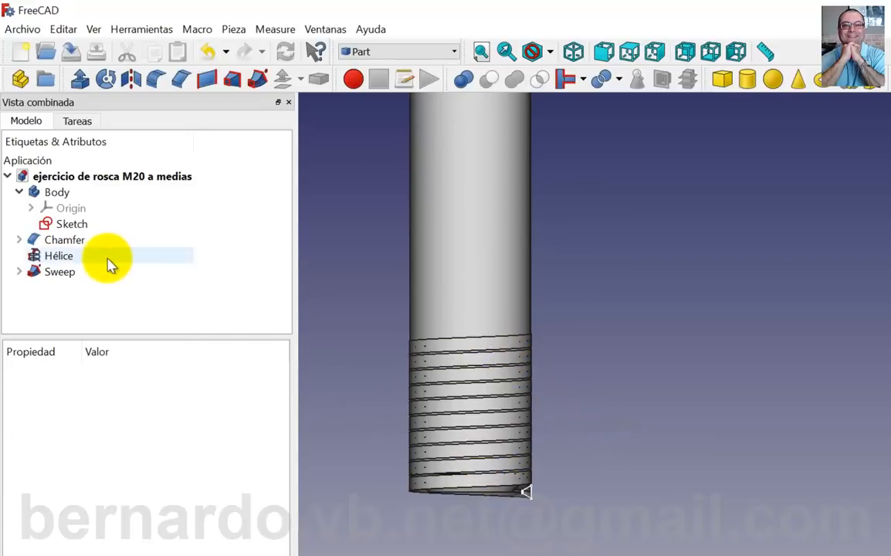
click(76, 242)
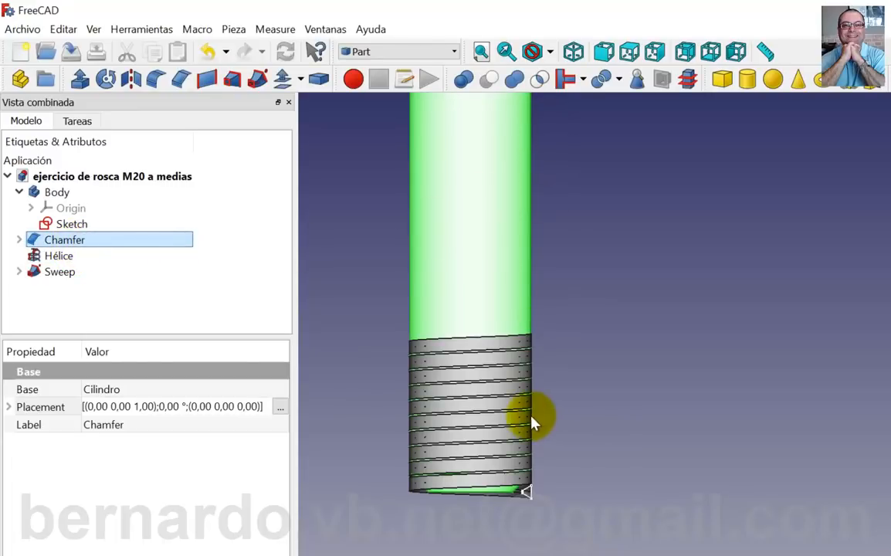
ctrl+click(61, 272)
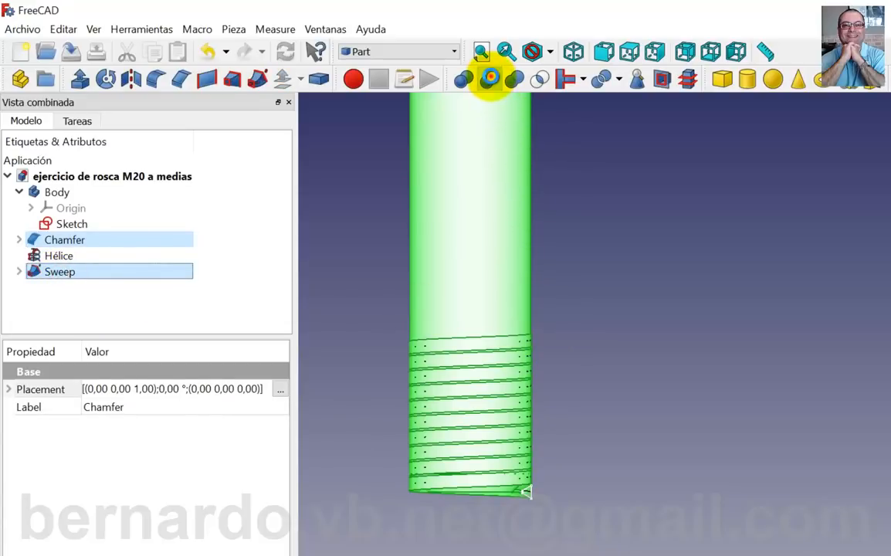
click(490, 78)
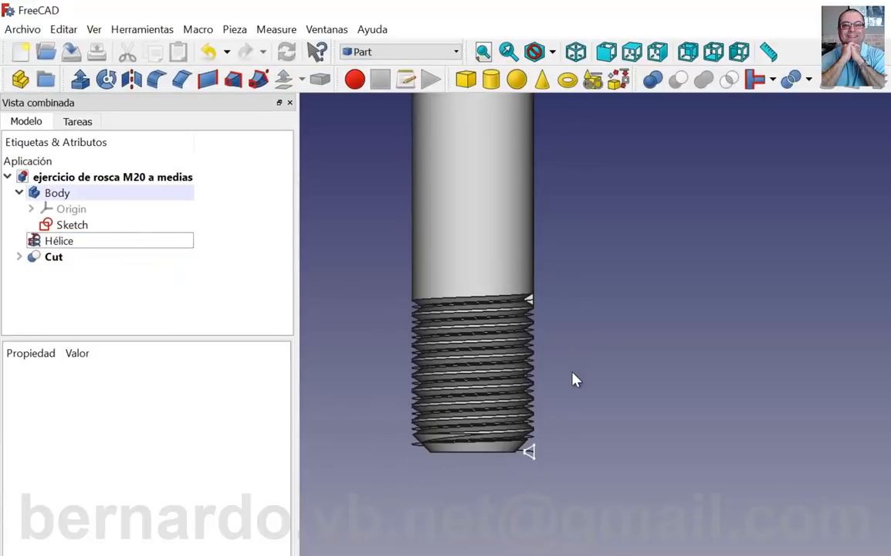
- Examine the cut thread from several angles, especially where the groove ends at the plain shank
middle_drag(571, 394, 421, 220)
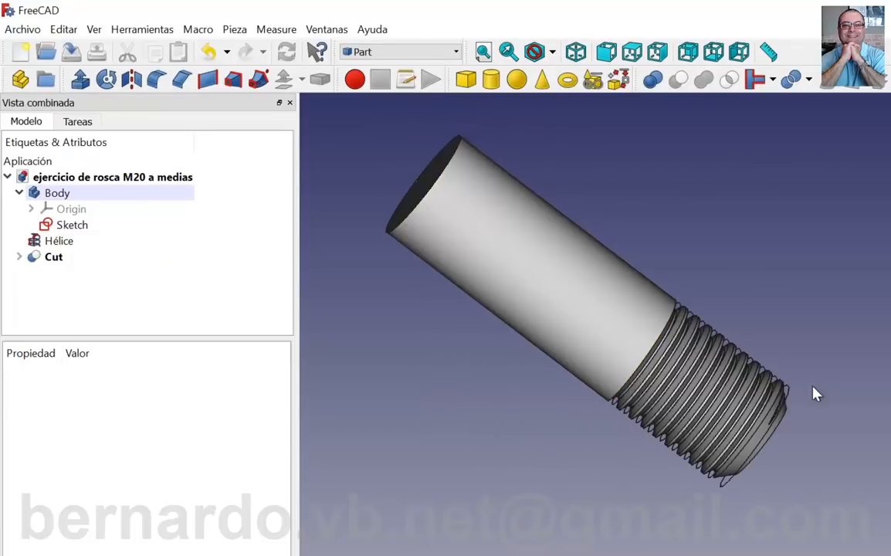
mouse_move(640, 417)
middle_down()
mouse_move(654, 444)
mouse_move(549, 453)
mouse_move(513, 372)
middle_up()
middle_drag(630, 318, 862, 316)
scroll(862, 316, down, 2)
middle_drag(733, 332, 632, 334)
scroll(729, 329, up, 3)
scroll(730, 329, up, 2)
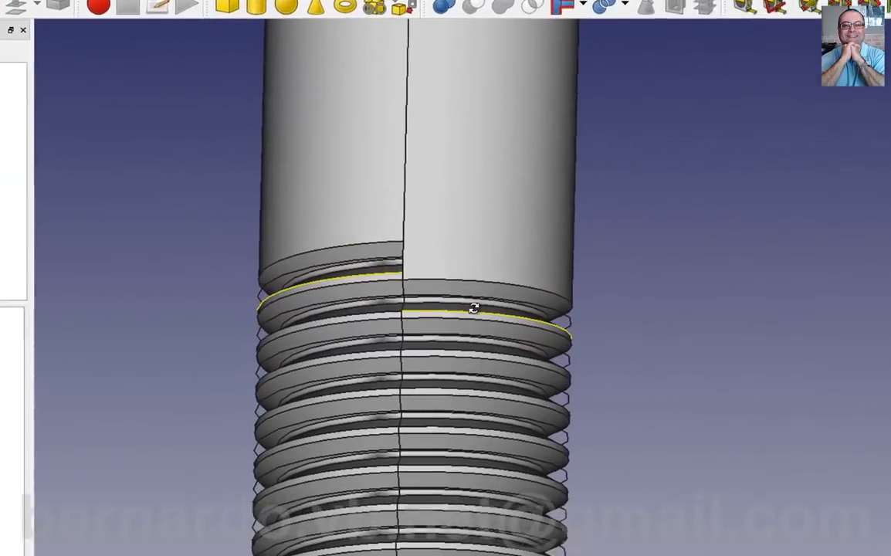
middle_drag(471, 308, 250, 284)
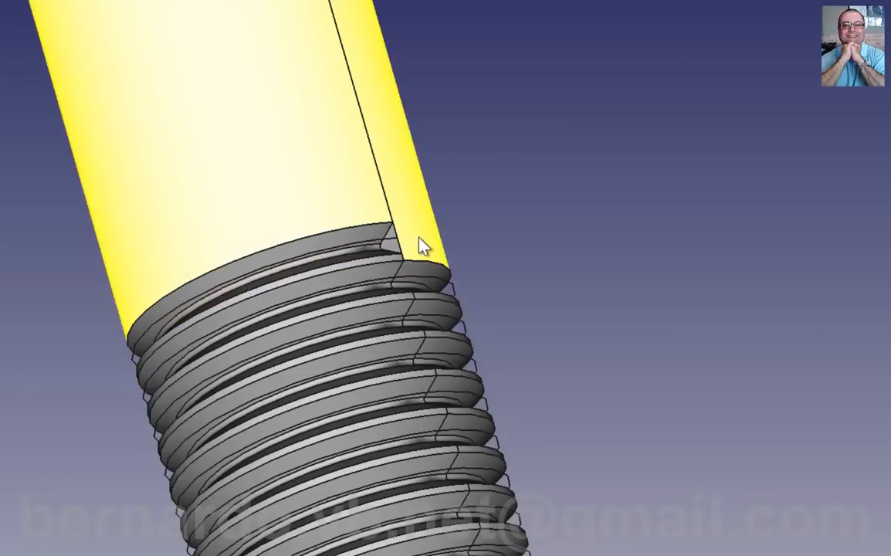
middle_drag(431, 237, 452, 241)
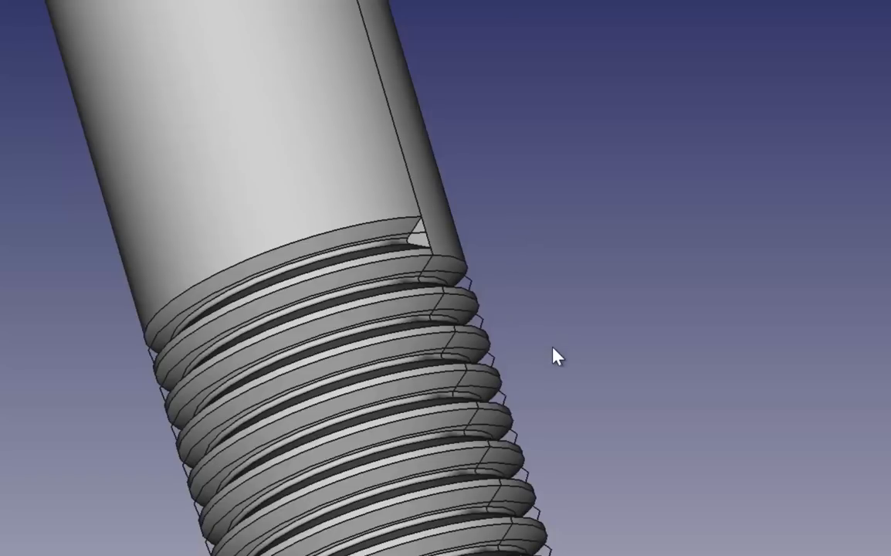
scroll(553, 349, down, 5)
middle_drag(552, 348, 340, 325)
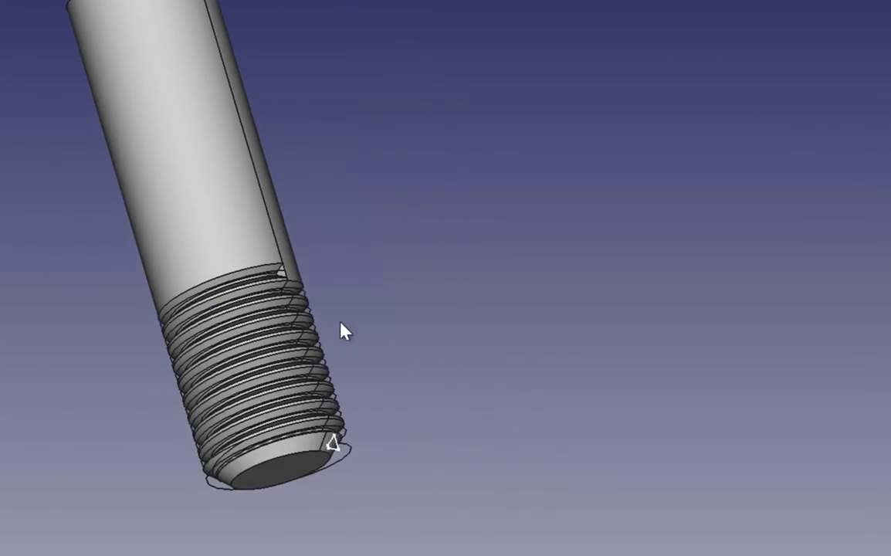
- Hide the helix and the profile sketch, and display the threaded bolt shaded without edge lines
click(2, 287)
click(255, 477)
key(space)
click(2, 378)
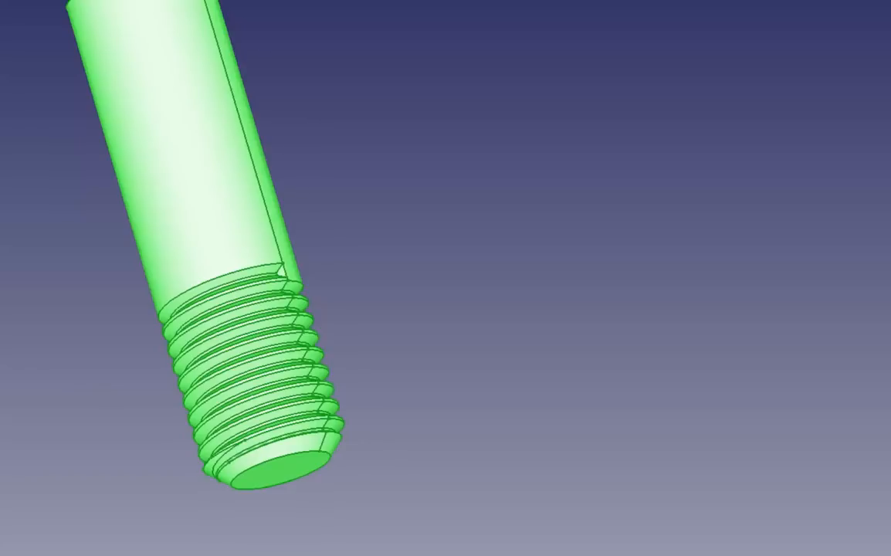
key(v)
key(6)
click(60, 352)
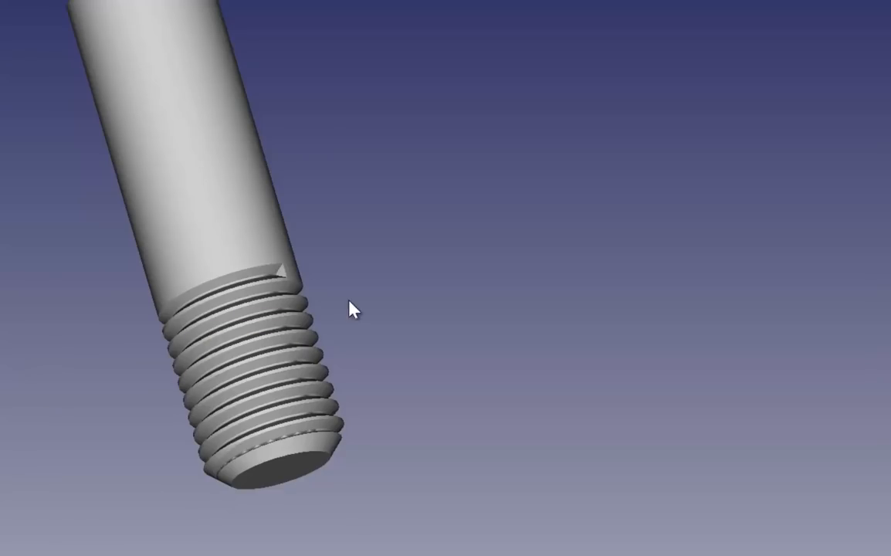
- Inspect the thread's side profile and rounded roots near the chamfered end
middle_drag(349, 308, 592, 330)
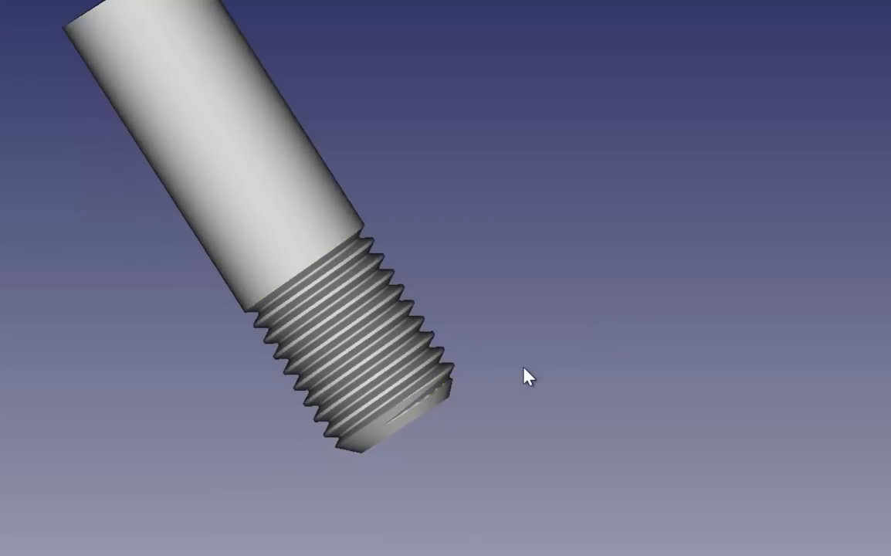
middle_drag(529, 377, 421, 321)
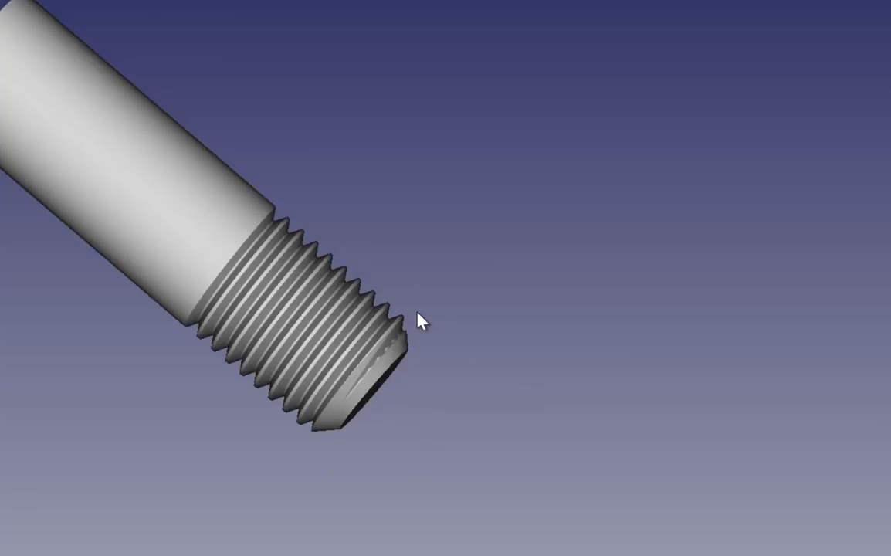
scroll(353, 358, up, 5)
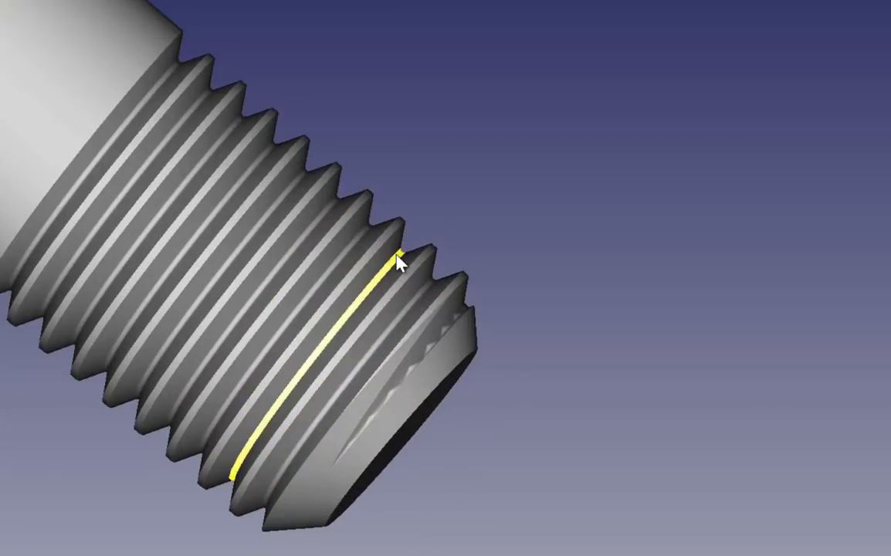
scroll(400, 259, up, 5)
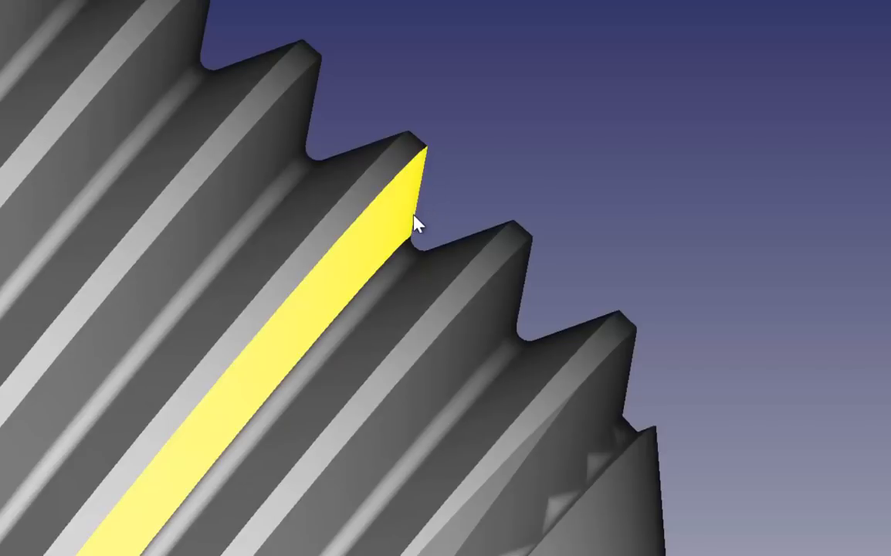